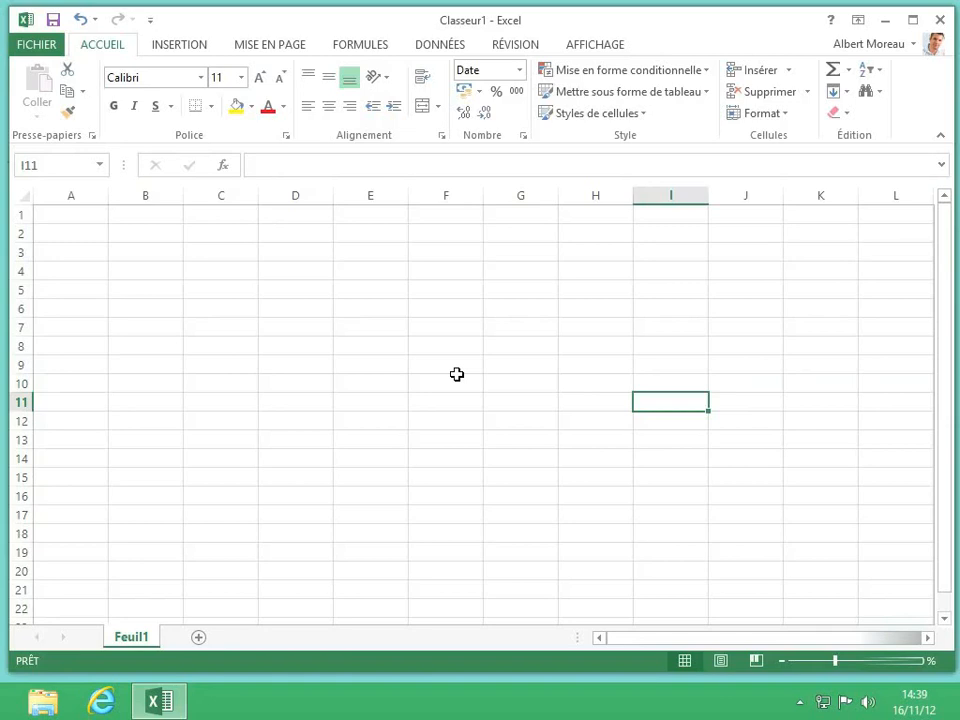
- Enter the starting values 1 in cell B2 and 2 in cell B3
{"action": "left_click", "coordinate": [174, 235]}
{"action": "type", "text": "1"}
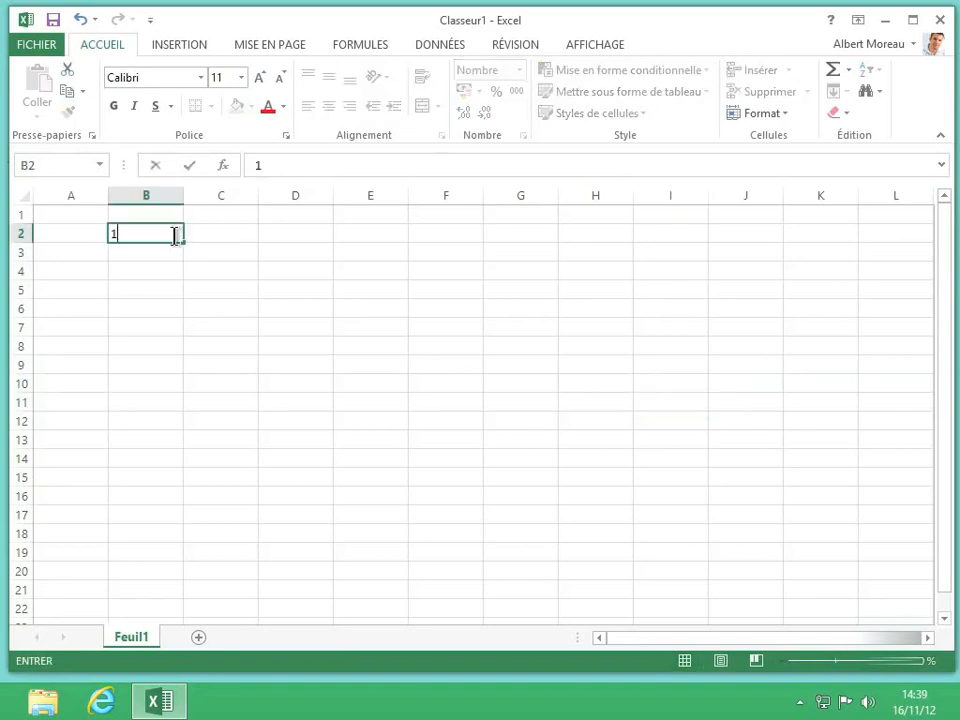
{"action": "key", "text": "Return"}
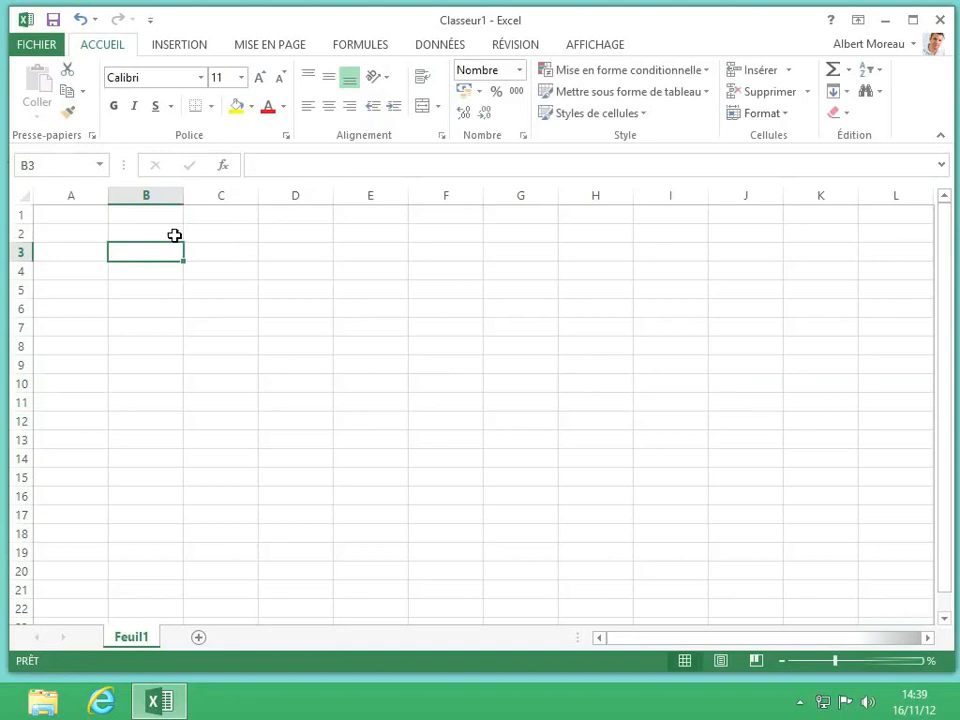
{"action": "type", "text": "2"}
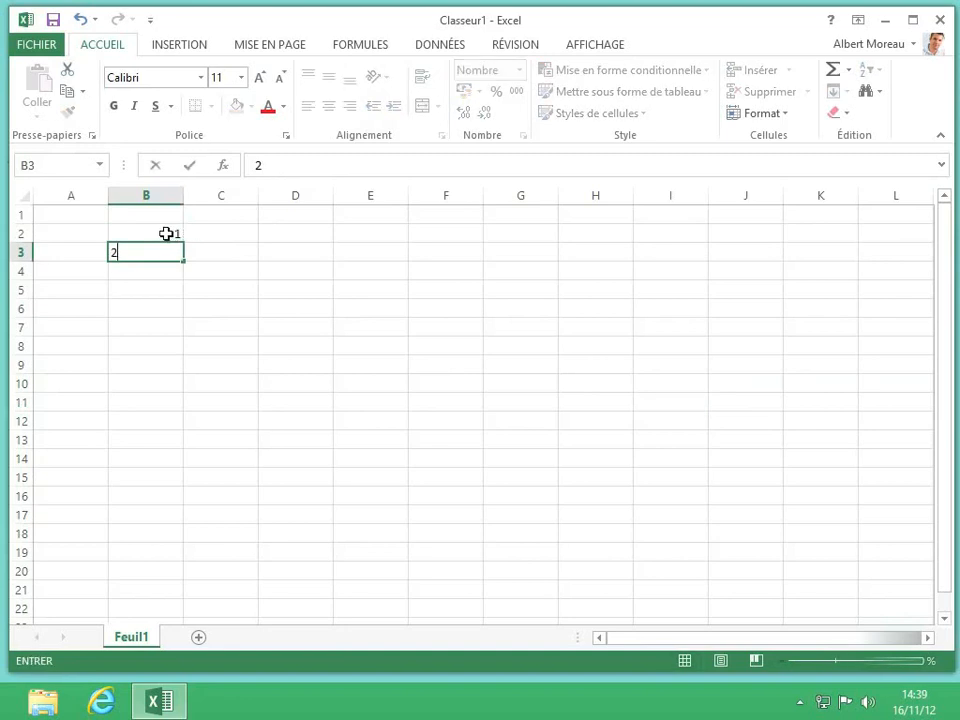
- Extend the number series from B2:B3 down column B to row 18
{"action": "left_click", "coordinate": [166, 233]}
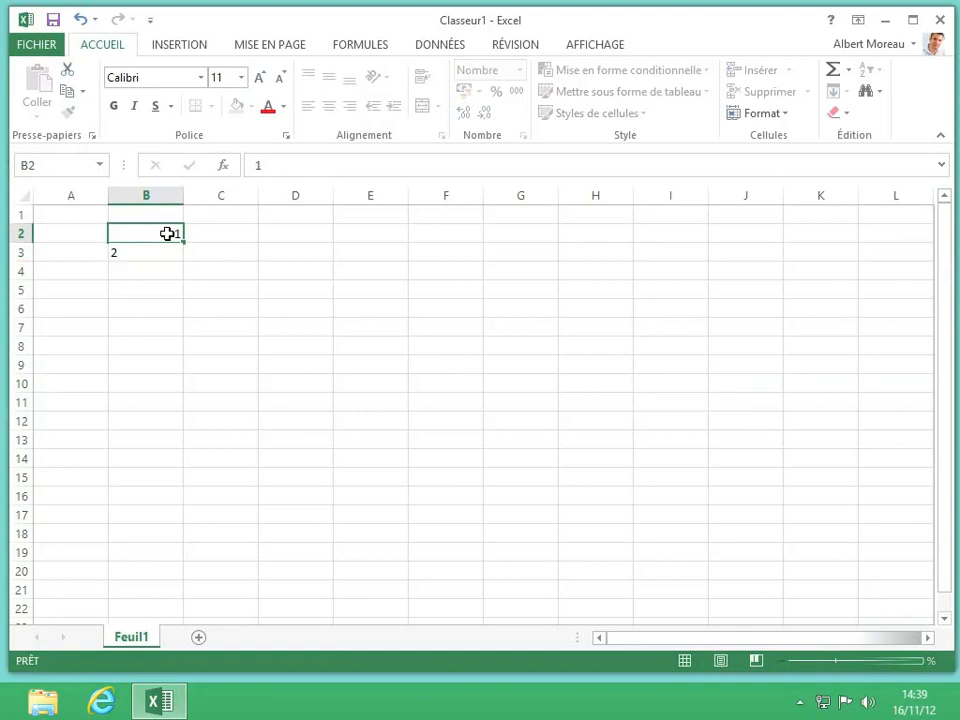
{"action": "left_click_drag", "start_coordinate": [166, 233], "coordinate": [166, 258]}
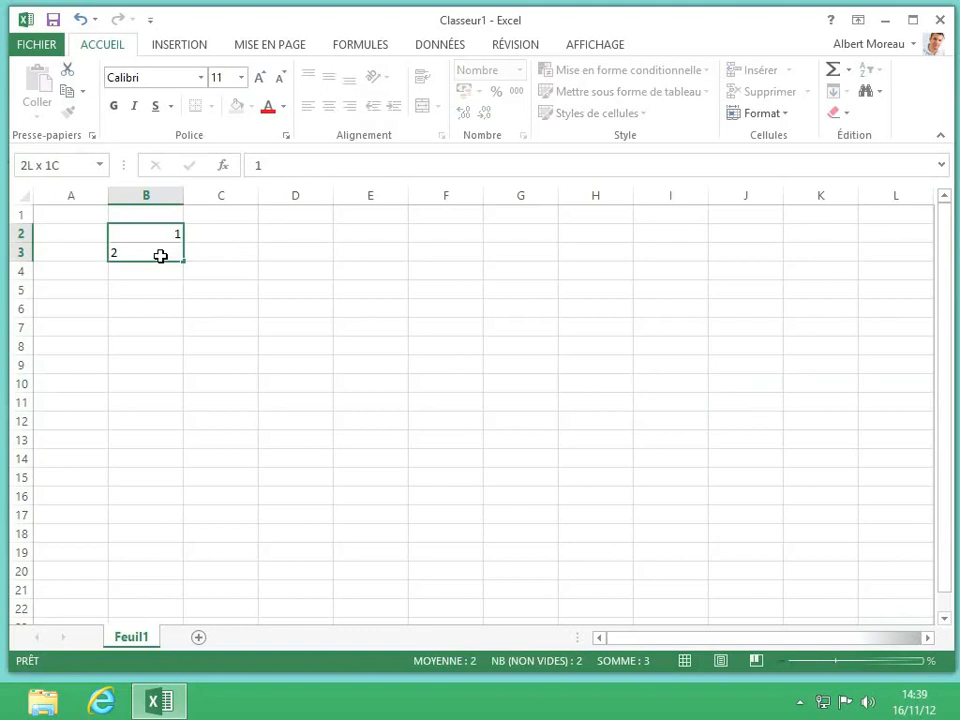
{"action": "left_click_drag", "start_coordinate": [160, 256], "coordinate": [160, 256]}
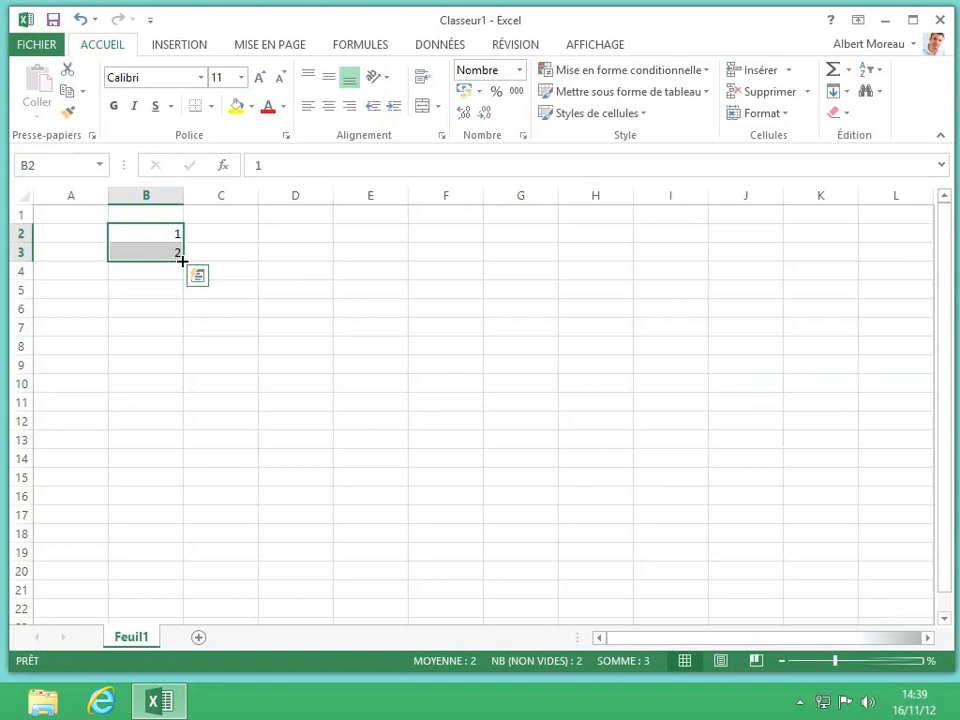
{"action": "left_click_drag", "start_coordinate": [182, 261], "coordinate": [175, 504]}
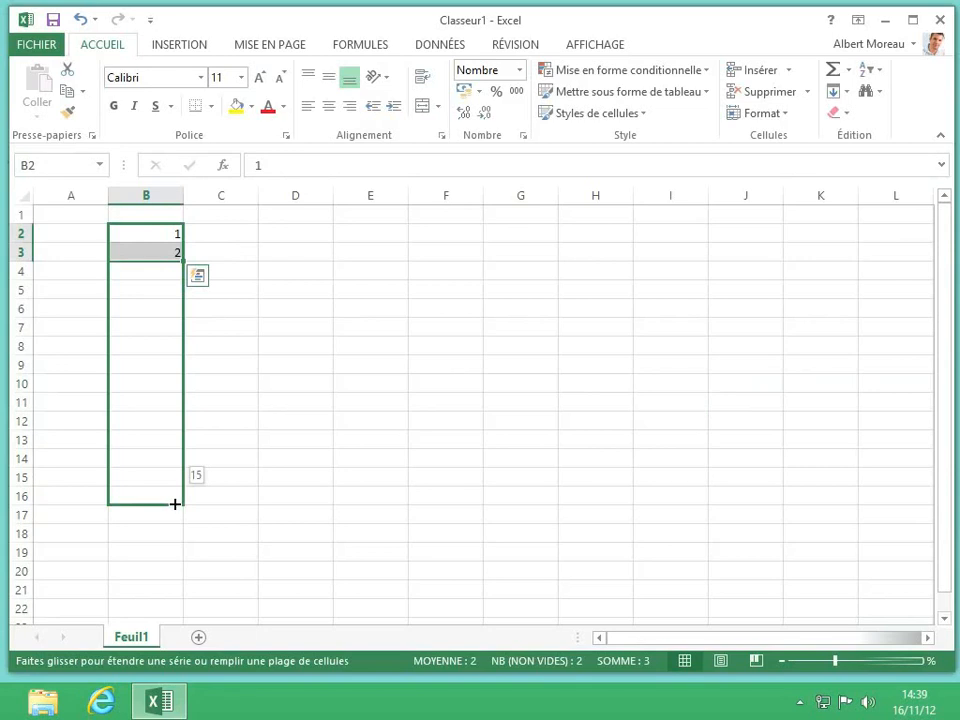
{"action": "left_click_drag", "start_coordinate": [175, 504], "coordinate": [172, 544]}
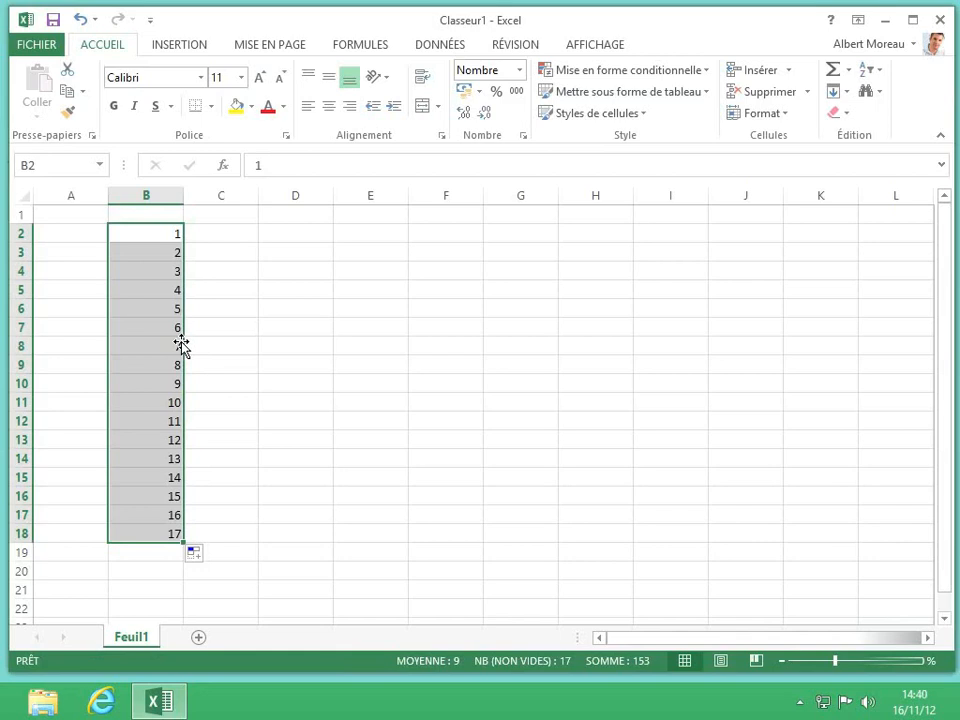
- Enter 0 in C2 and 3 in C3, and extend the series from both cells down to C13
{"action": "left_click", "coordinate": [231, 236]}
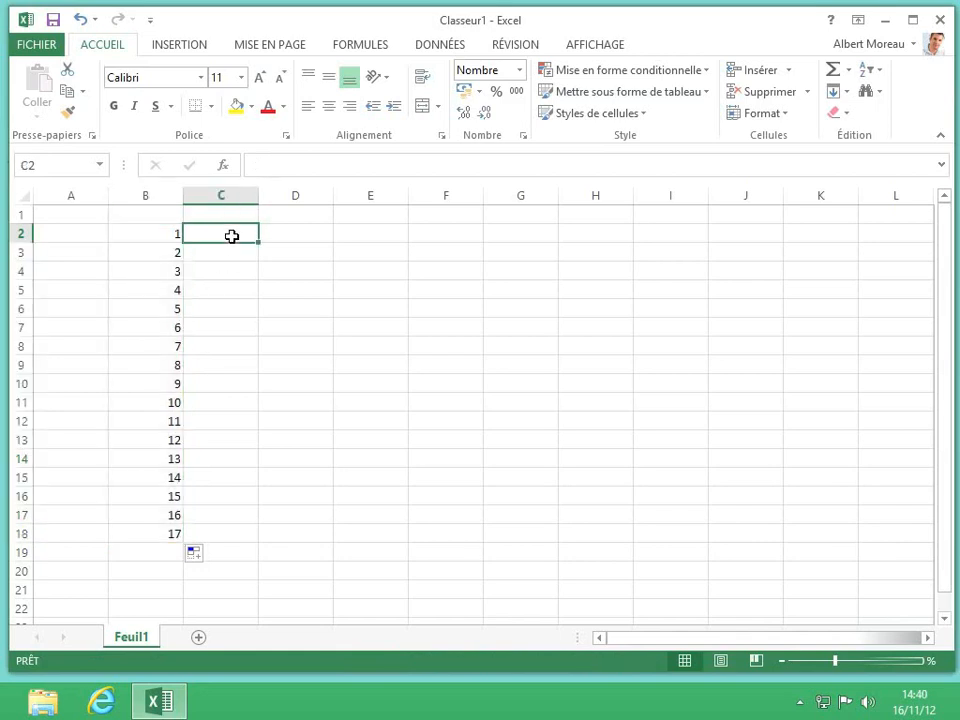
{"action": "type", "text": "0"}
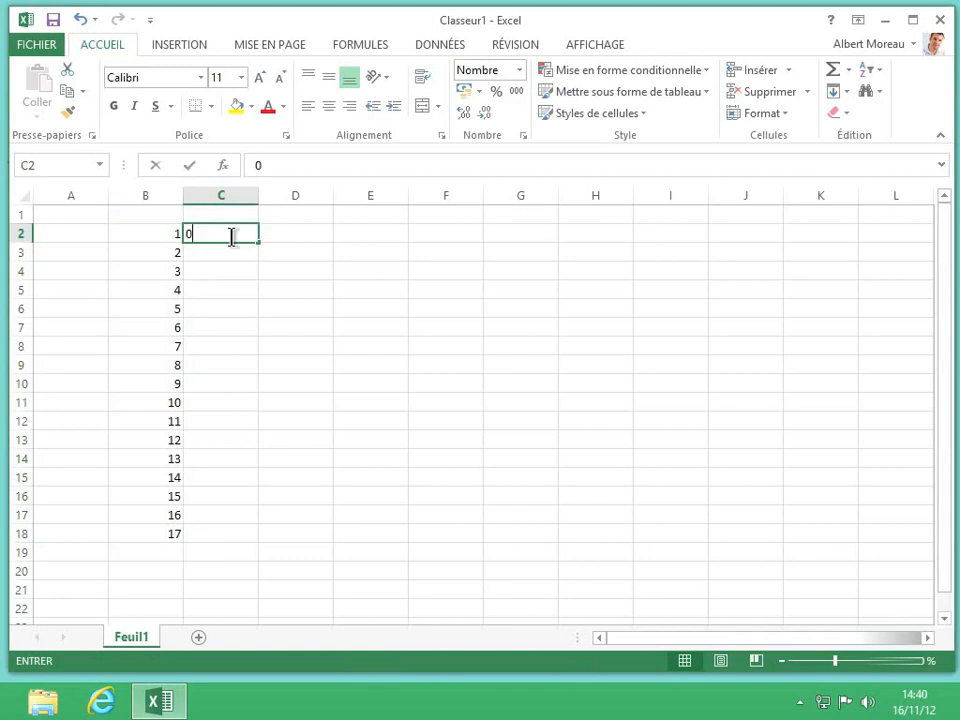
{"action": "key", "text": "Return"}
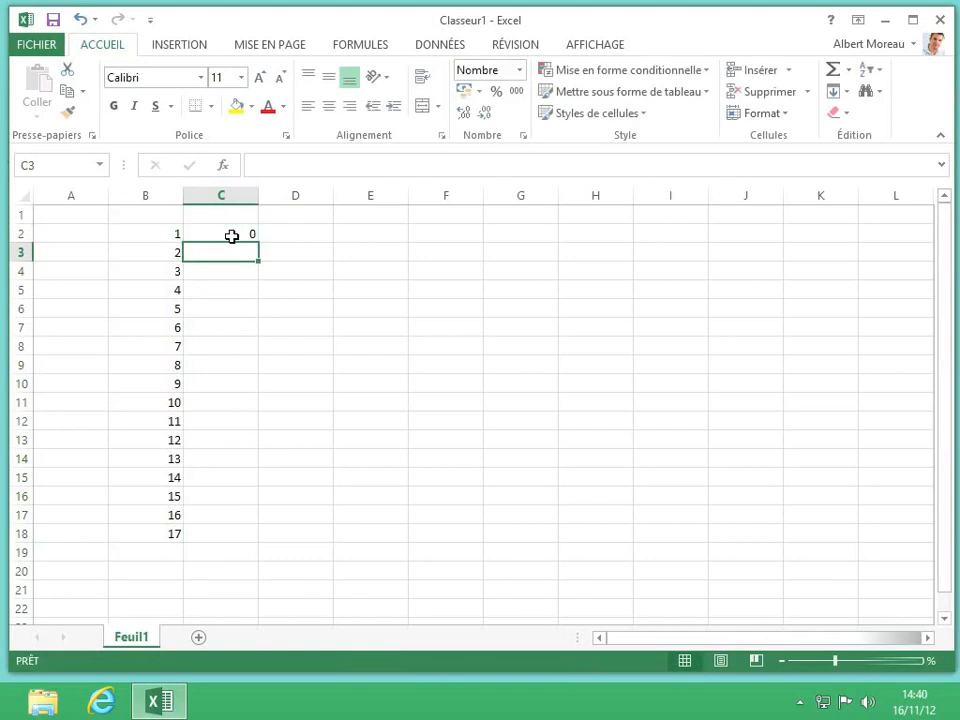
{"action": "type", "text": "3"}
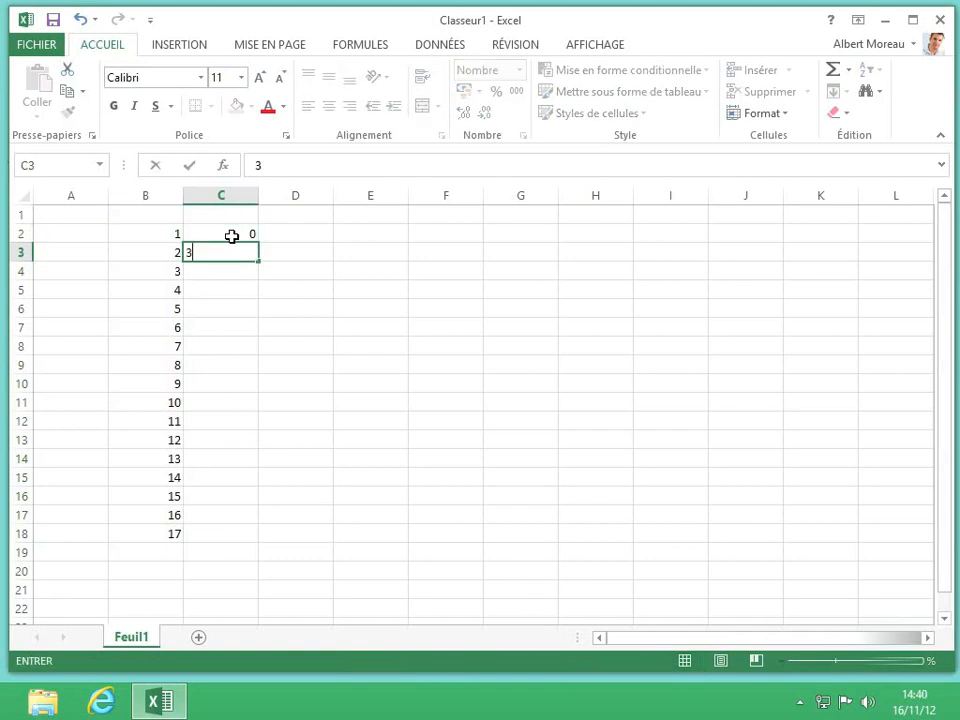
{"action": "key", "text": "Return"}
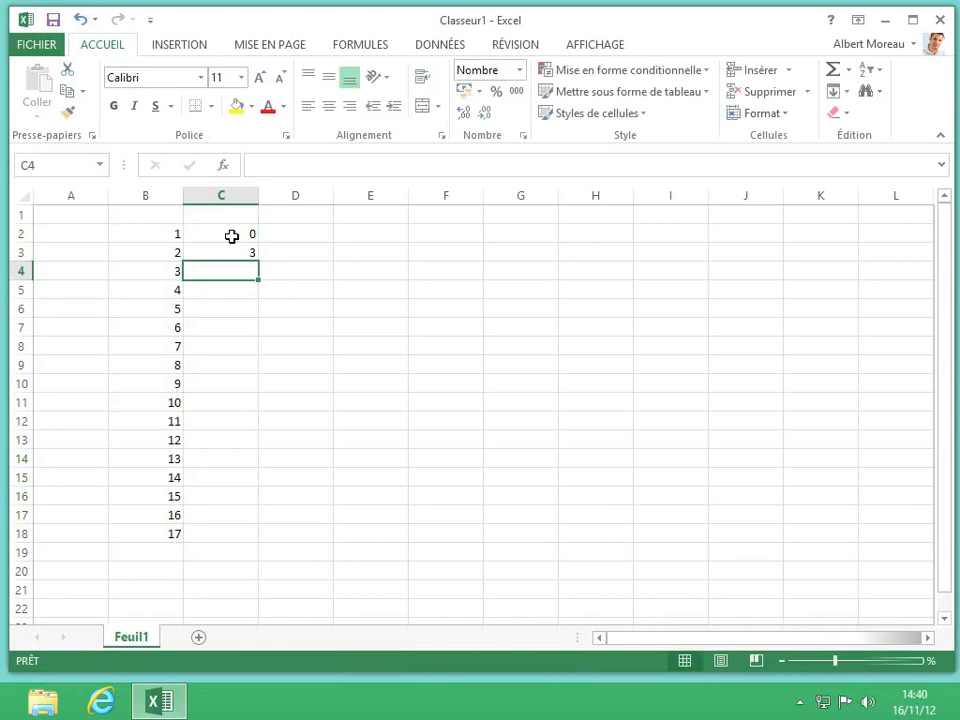
{"action": "left_click_drag", "start_coordinate": [231, 236], "coordinate": [233, 253]}
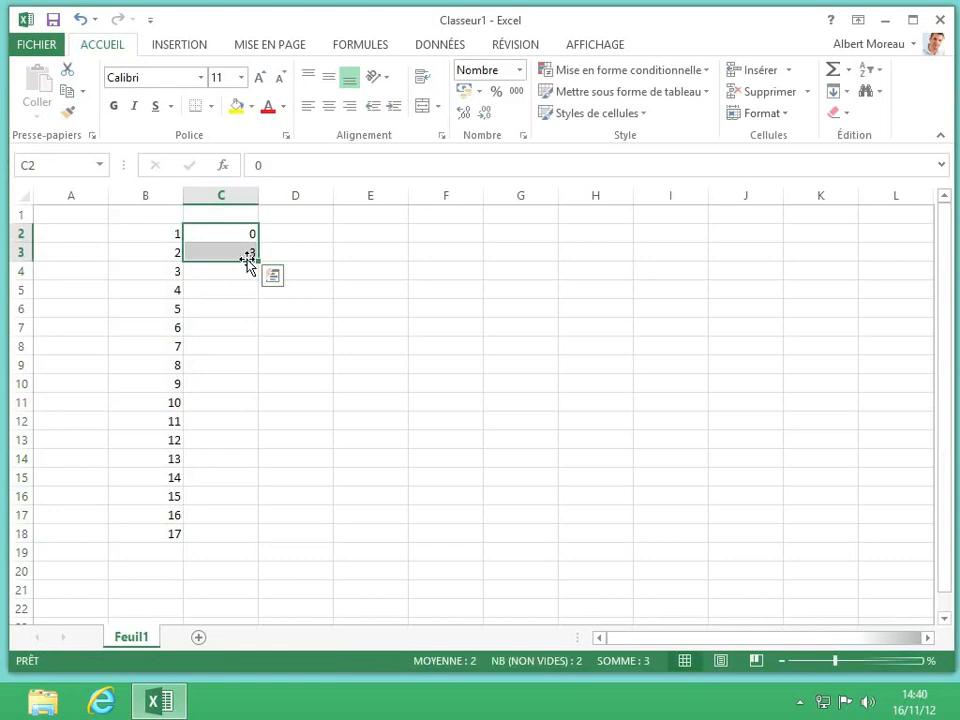
{"action": "left_click_drag", "start_coordinate": [258, 260], "coordinate": [258, 452]}
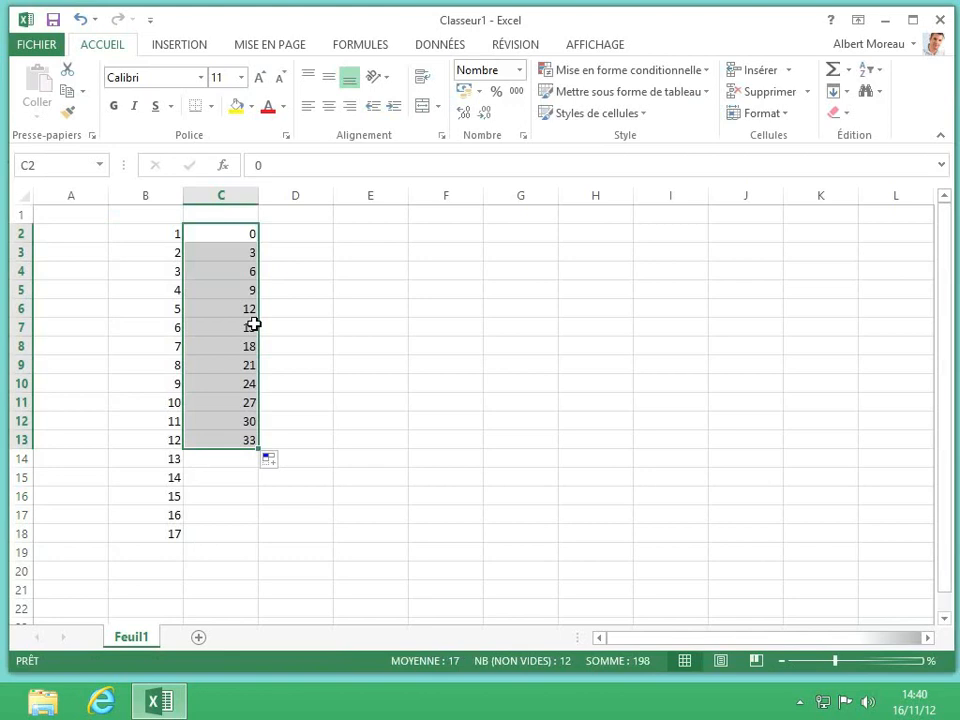
- Enter 4 in D2 and 7 in D3, and extend the series from both cells down to D13
{"action": "left_click", "coordinate": [291, 237]}
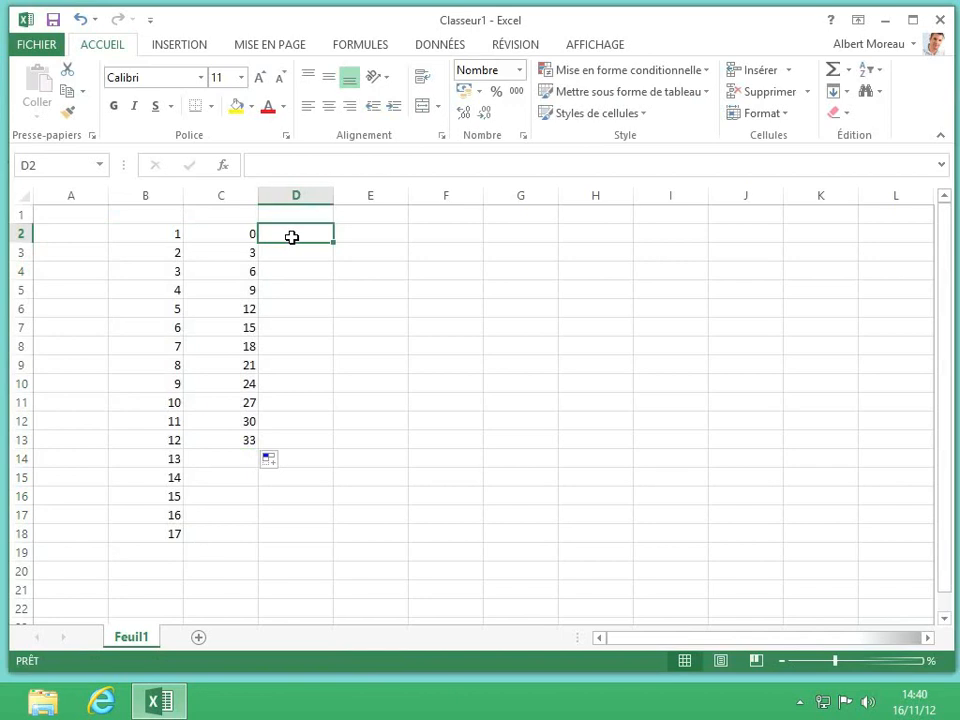
{"action": "type", "text": "4"}
{"action": "key", "text": "Return"}
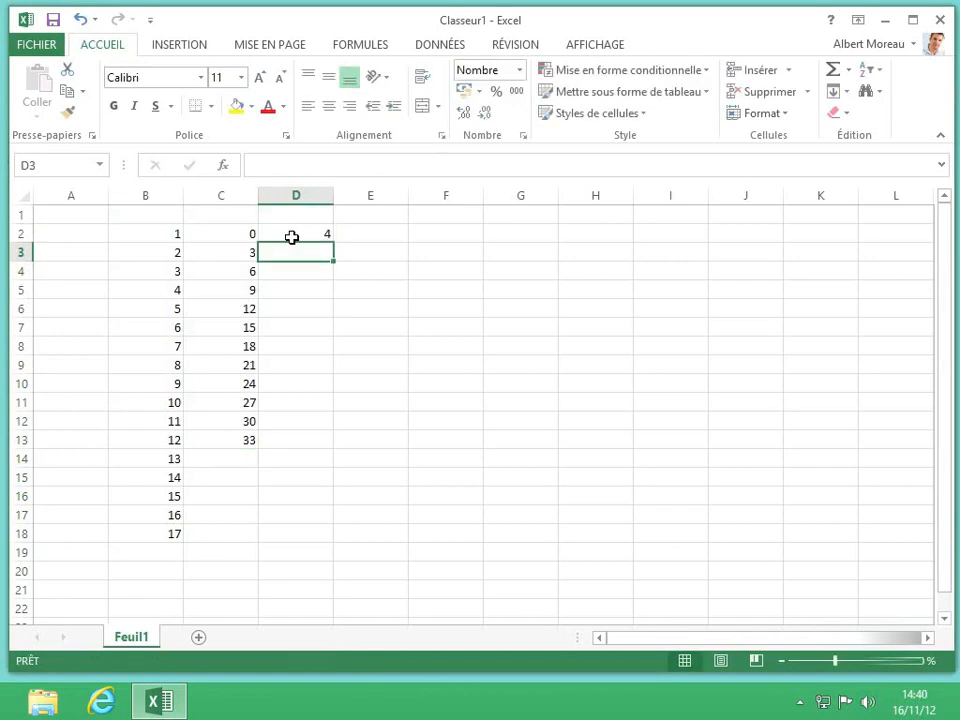
{"action": "type", "text": "7"}
{"action": "key", "text": "Return"}
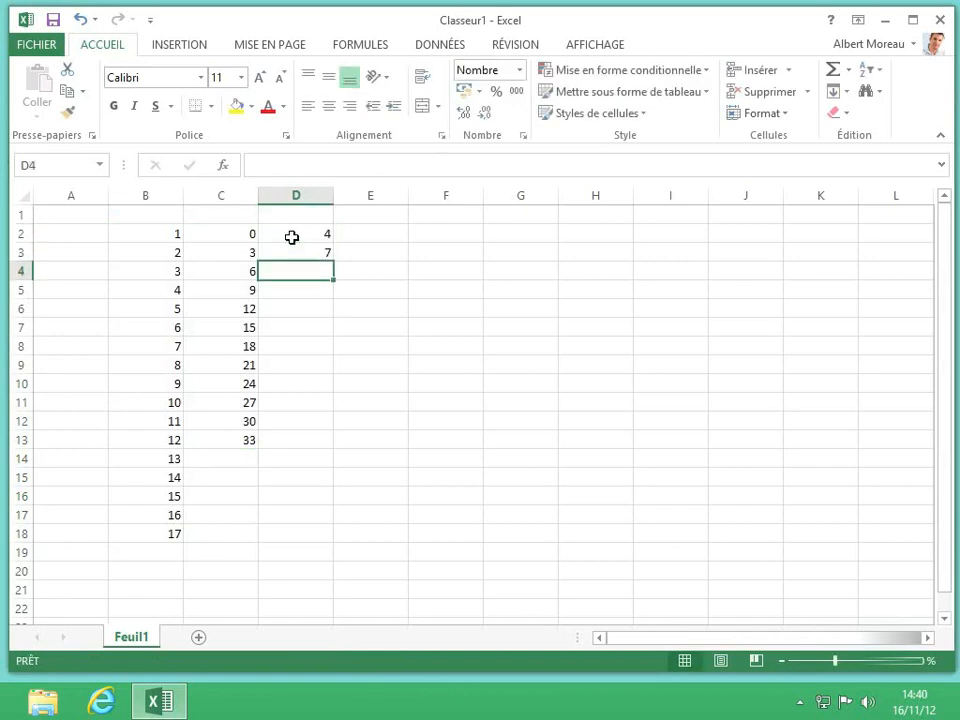
{"action": "left_click_drag", "start_coordinate": [291, 237], "coordinate": [299, 252]}
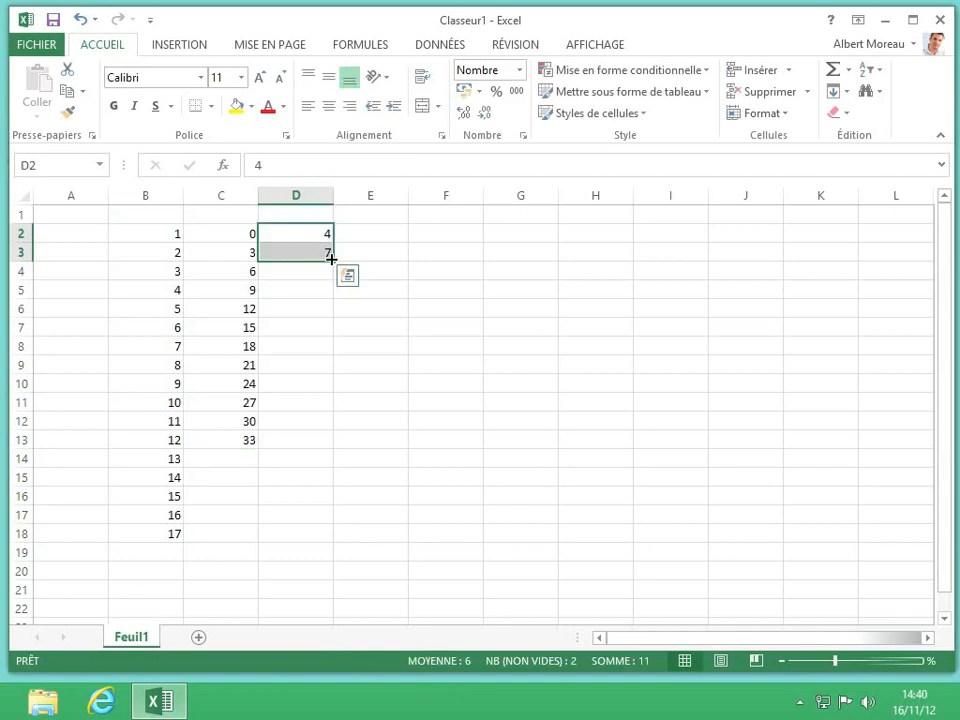
{"action": "left_click_drag", "start_coordinate": [331, 258], "coordinate": [344, 441]}
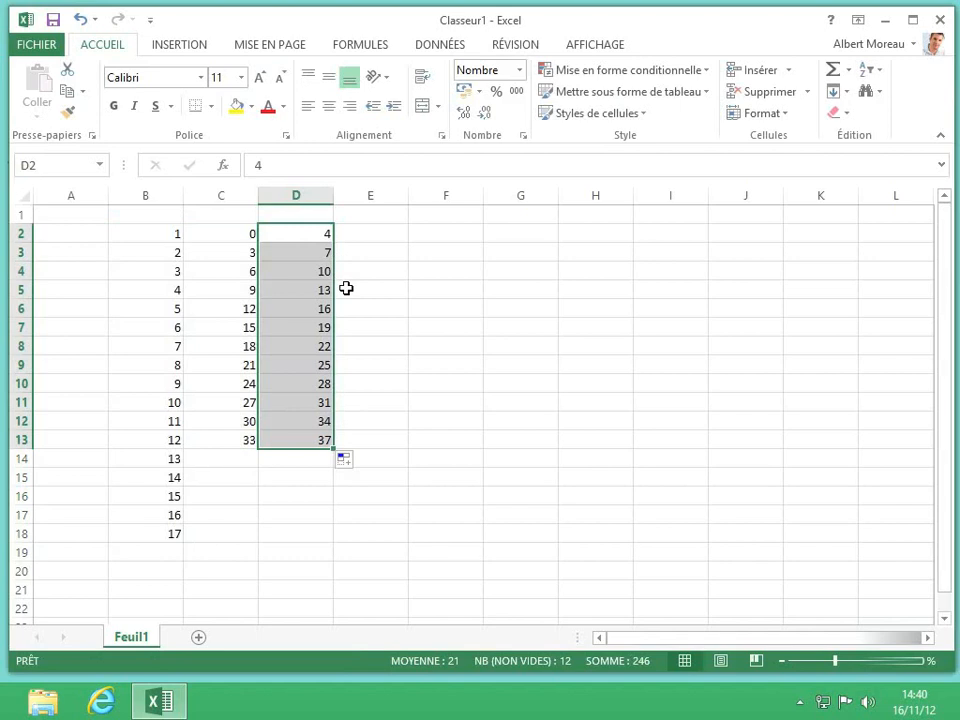
- Enter 10 in E2 and 100 in E3, and extend the pattern of E2:E4, including the blank cell, down to E15
{"action": "left_click", "coordinate": [375, 240]}
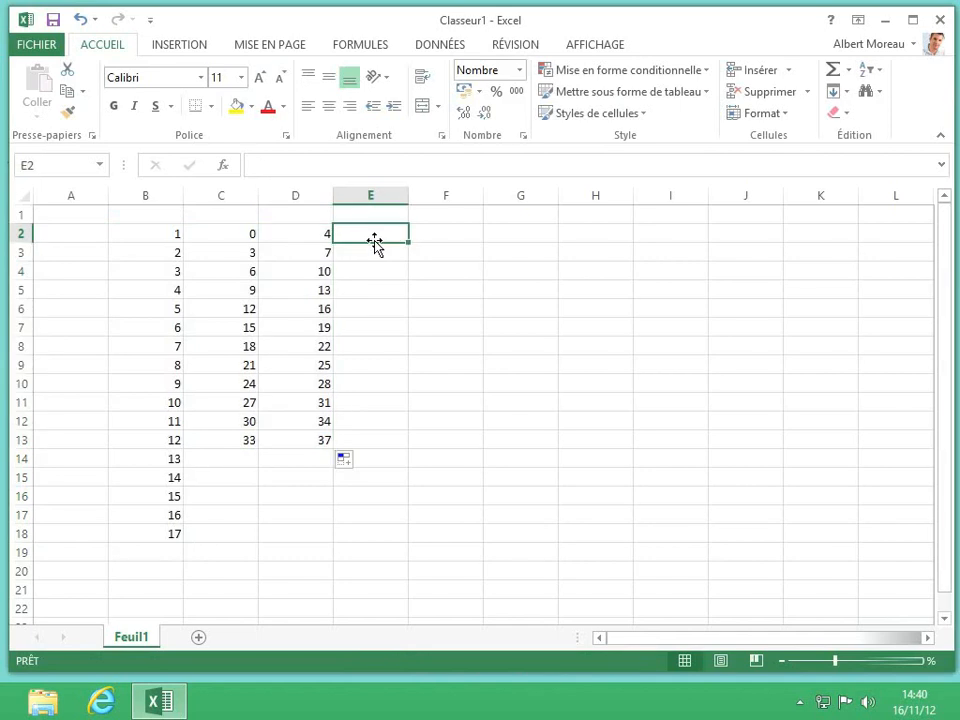
{"action": "type", "text": "10"}
{"action": "key", "text": "Return"}
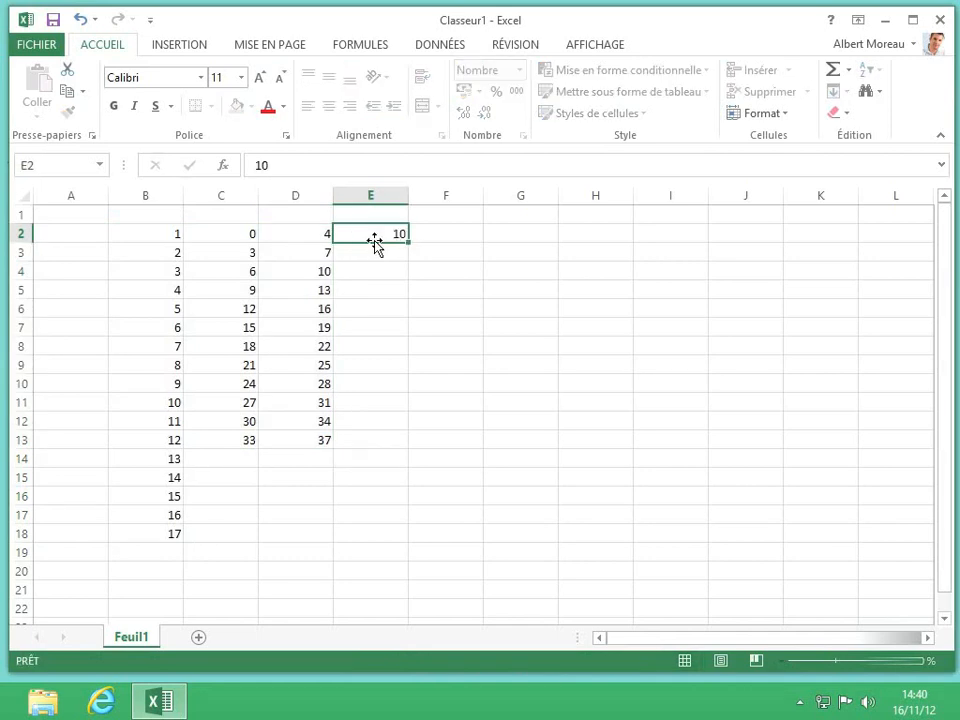
{"action": "type", "text": "100"}
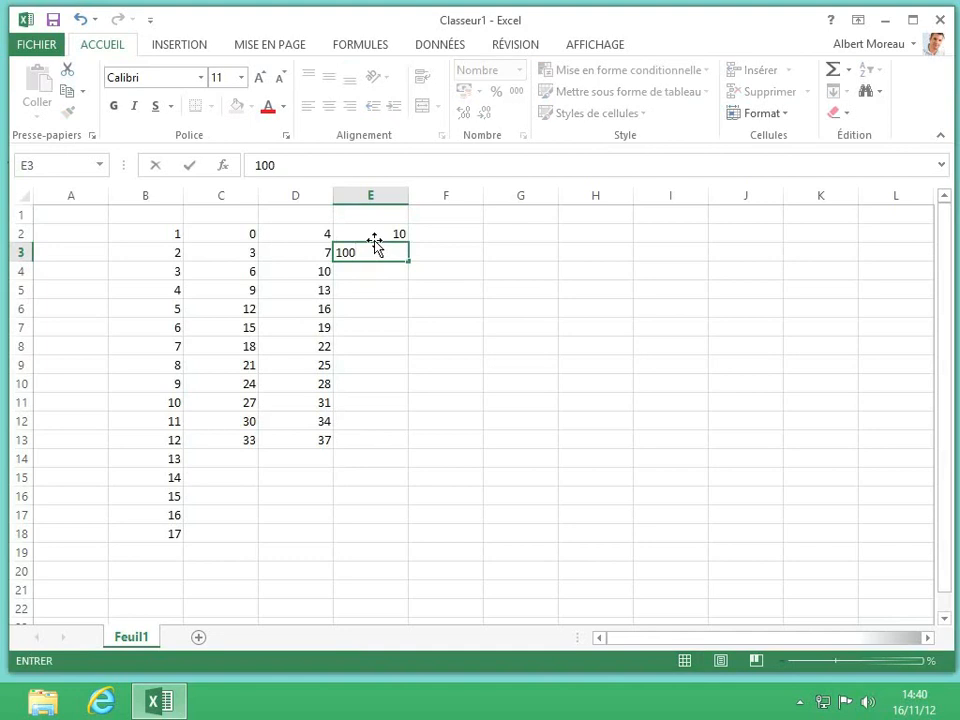
{"action": "key", "text": "Return"}
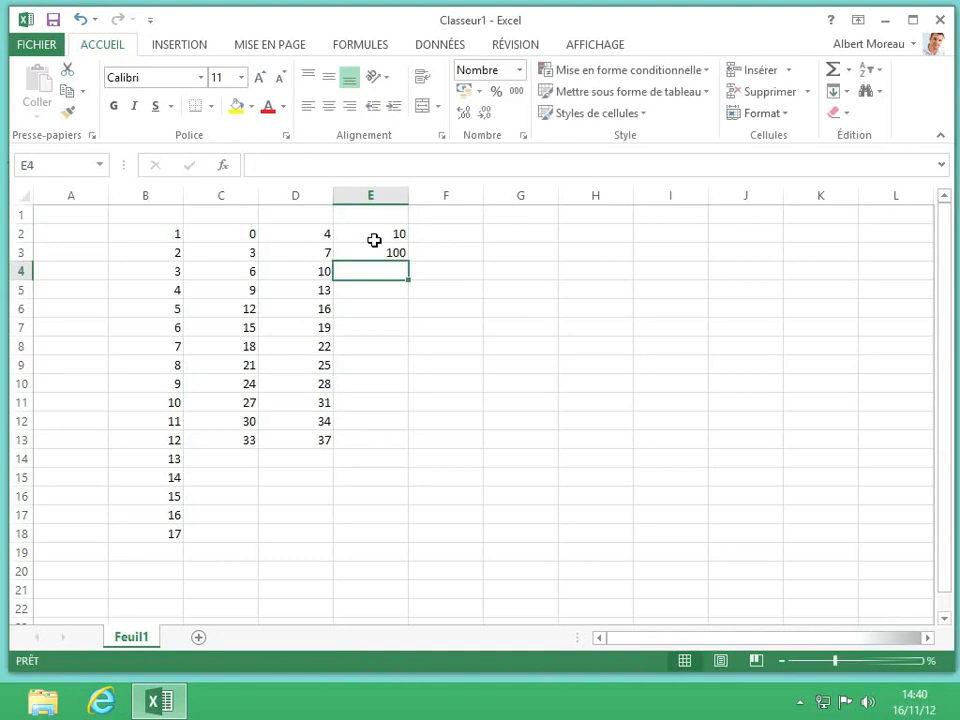
{"action": "left_click_drag", "start_coordinate": [374, 238], "coordinate": [416, 490]}
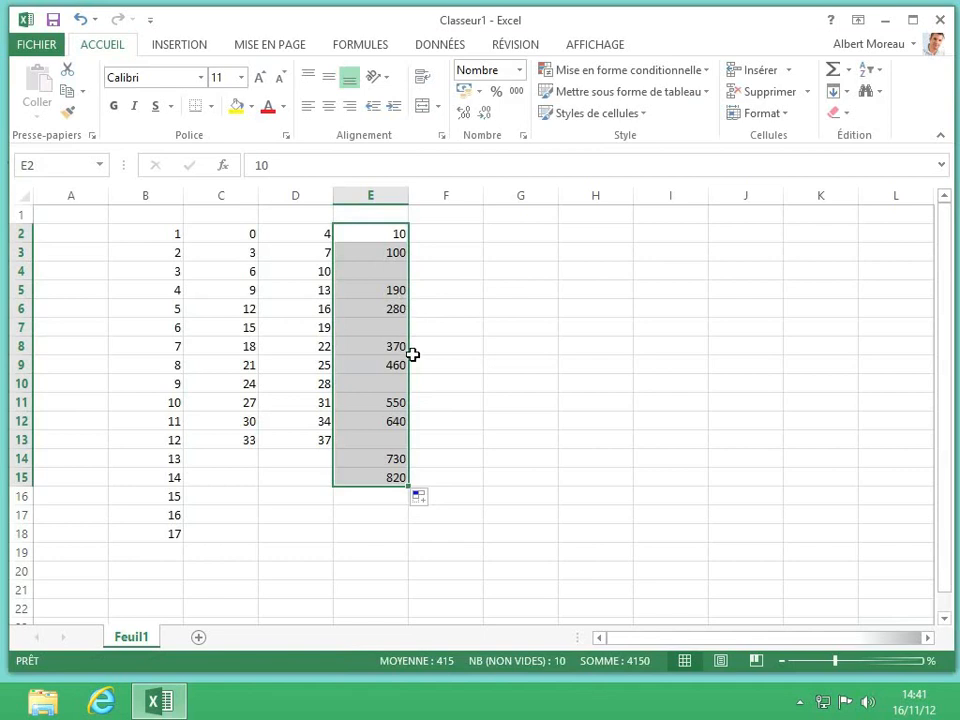
{"action": "left_click", "coordinate": [397, 271]}
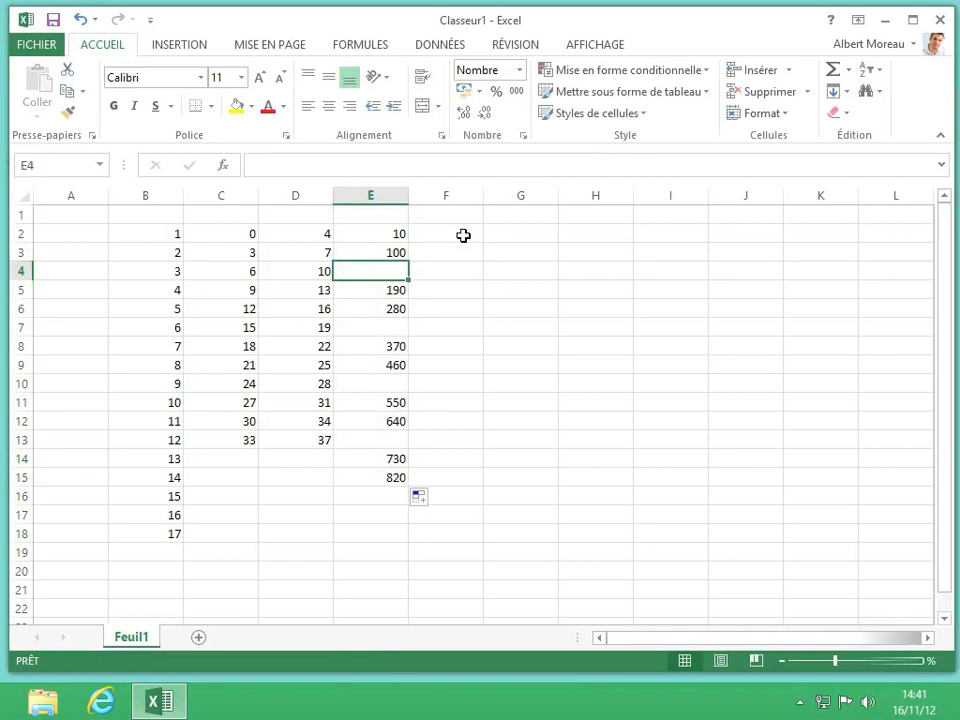
- Enter the date 01/01/2013 in cell F2
{"action": "left_click", "coordinate": [460, 230]}
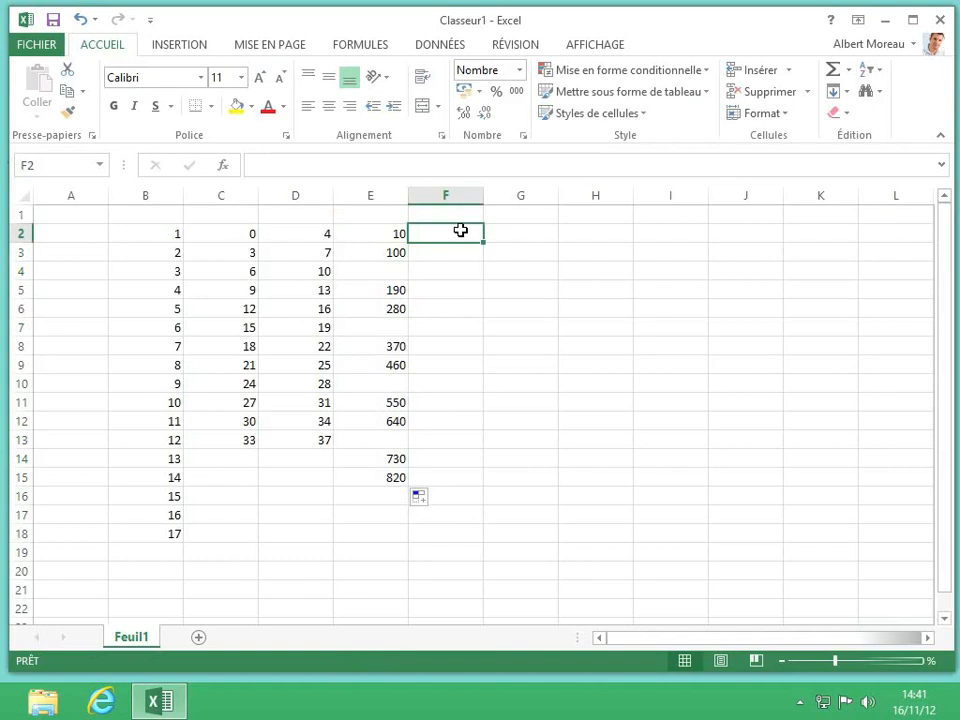
{"action": "type", "text": "0"}
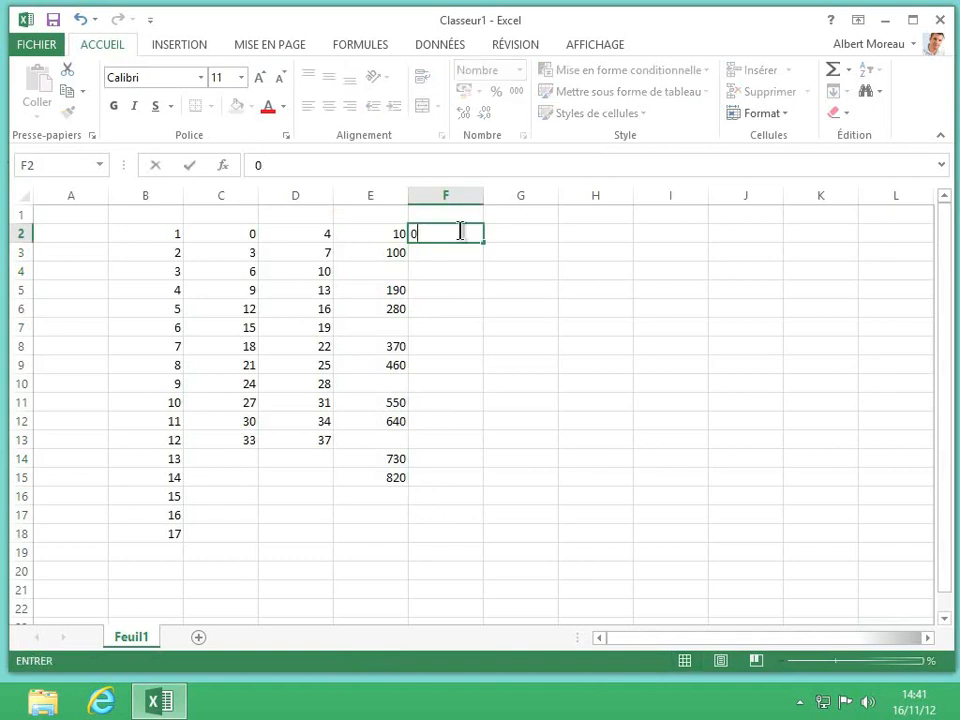
{"action": "type", "text": "1/01/2013"}
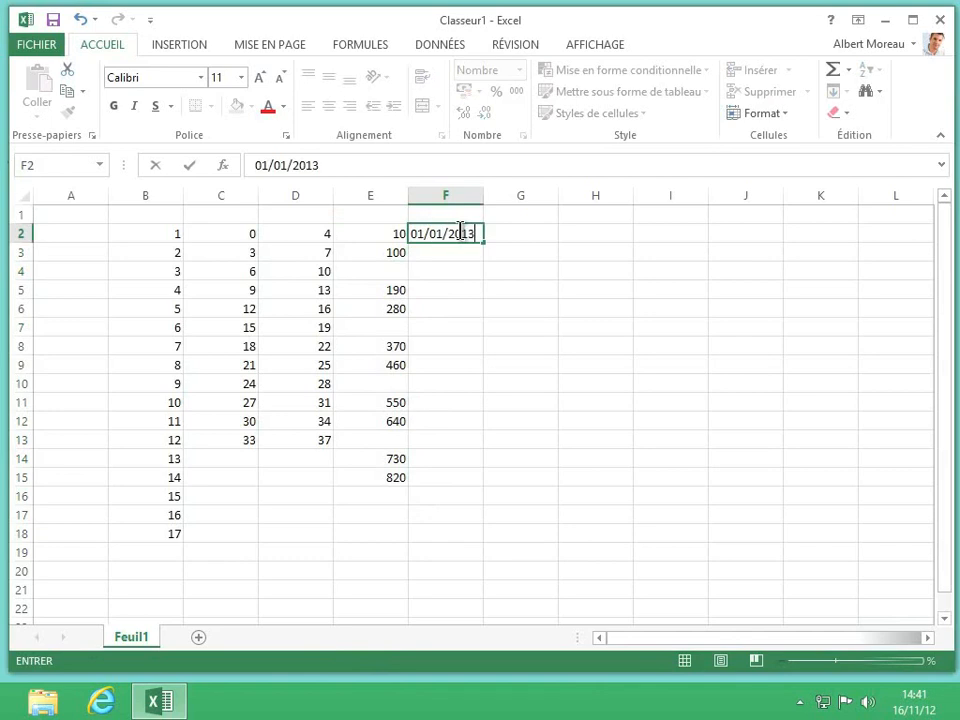
{"action": "key", "text": "Return"}
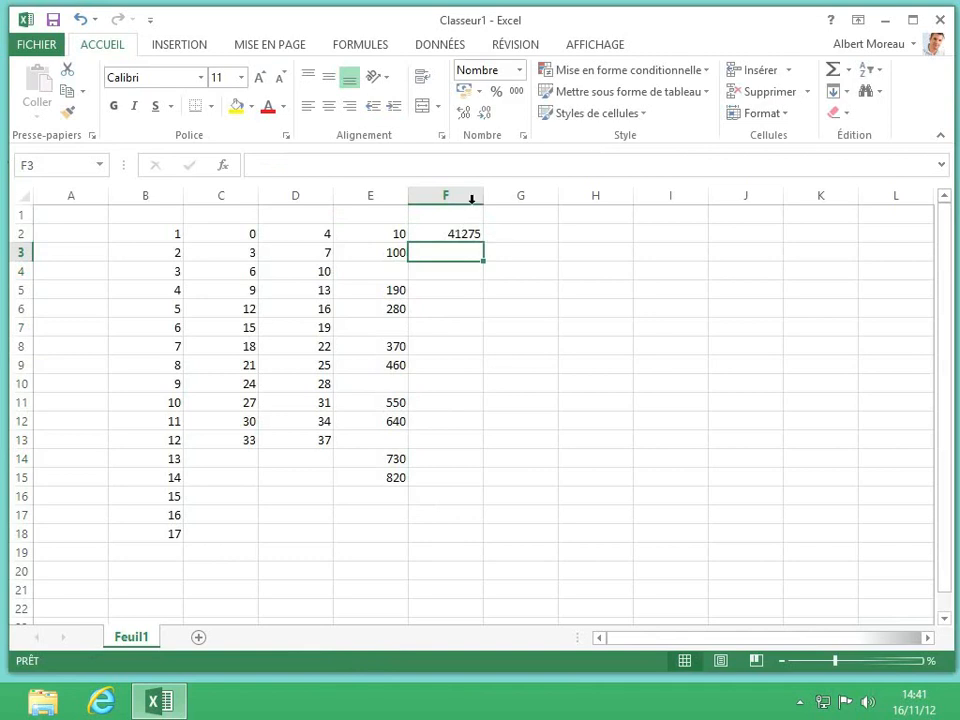
- Format columns F and G with the short date number format (Date courte)
{"action": "left_click", "coordinate": [462, 196]}
{"action": "left_click_drag", "start_coordinate": [469, 203], "coordinate": [502, 194]}
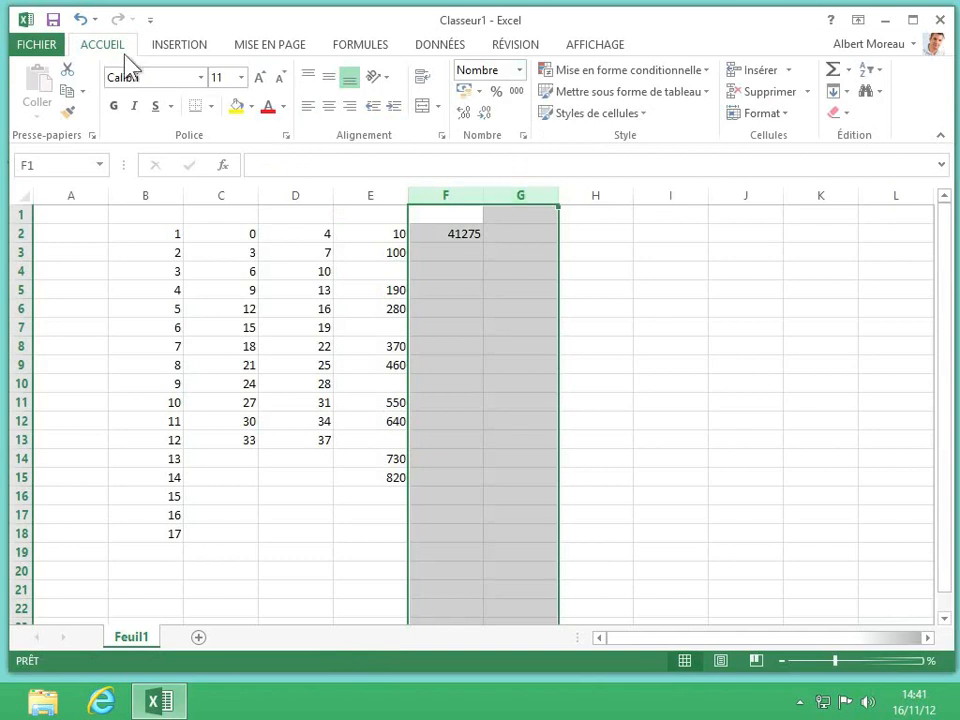
{"action": "left_click", "coordinate": [519, 70]}
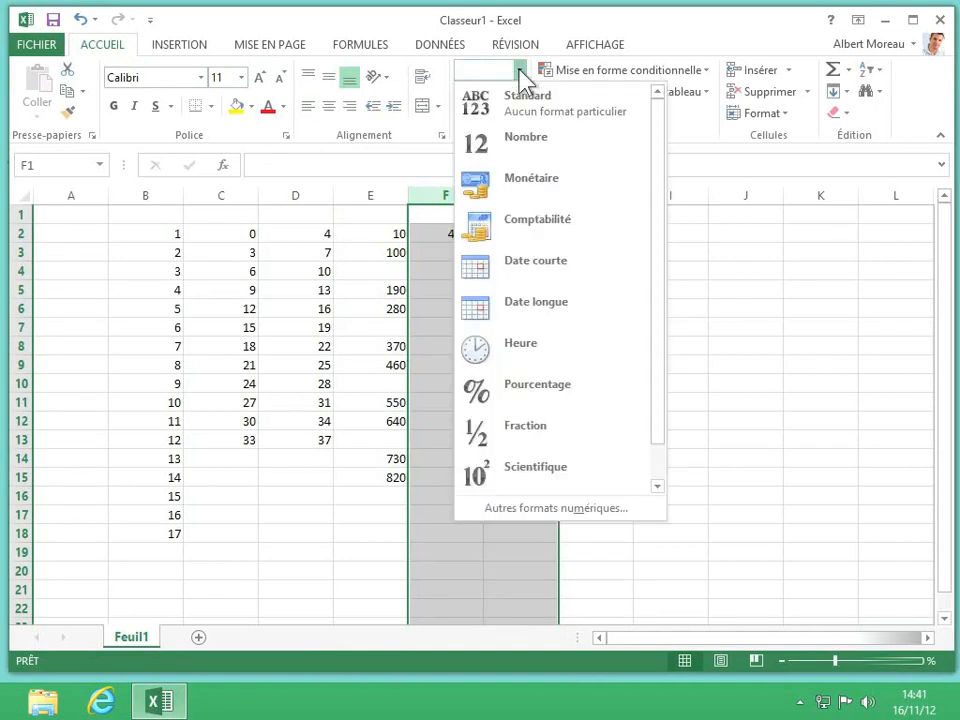
{"action": "left_click", "coordinate": [533, 260]}
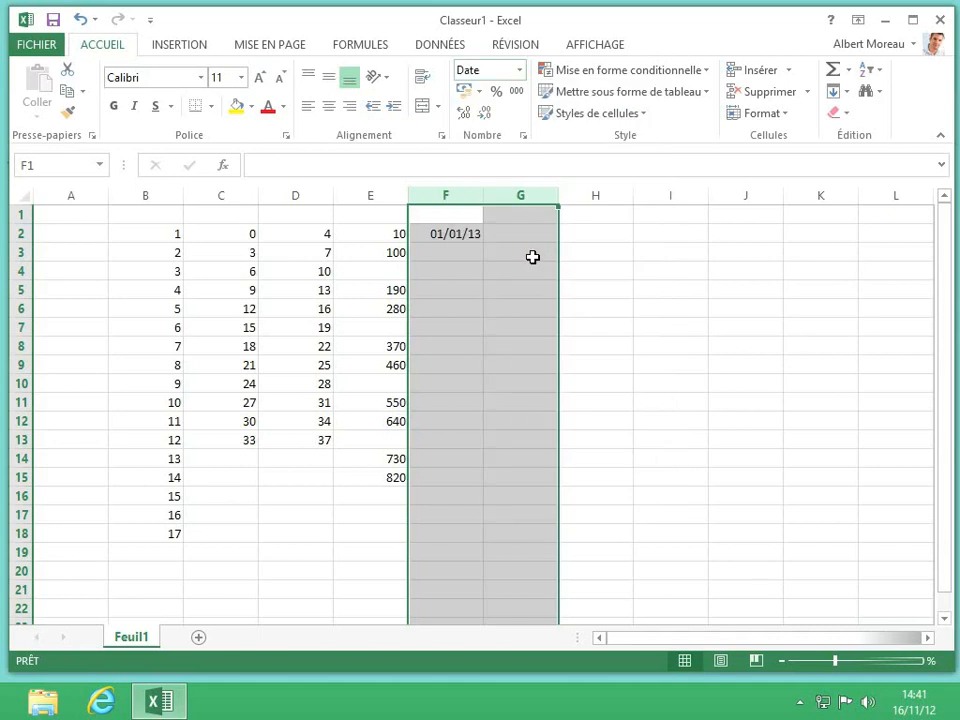
- Enter the date 02/01/2013 in F3 and extend the daily series from F2:F3 down to F10
{"action": "left_click", "coordinate": [467, 246]}
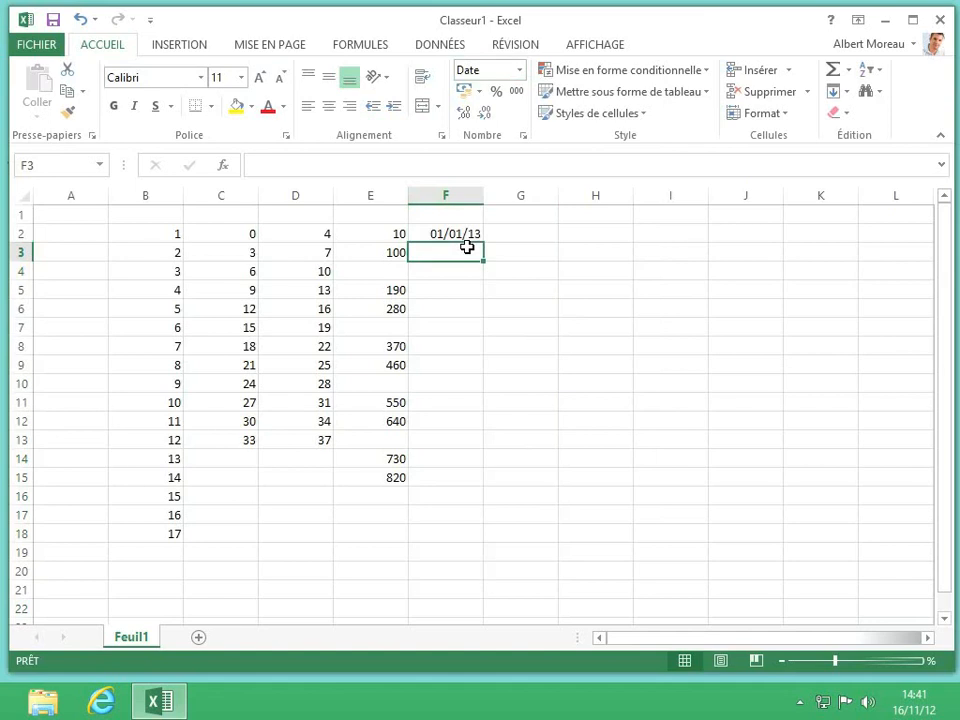
{"action": "type", "text": "02/01/2013"}
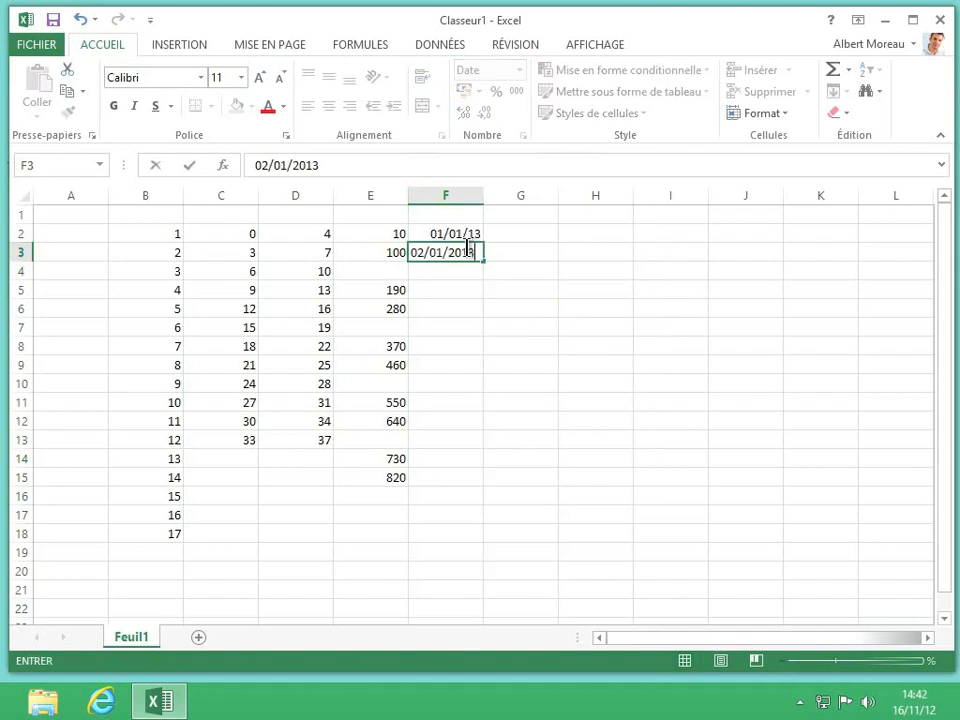
{"action": "key", "text": "Return"}
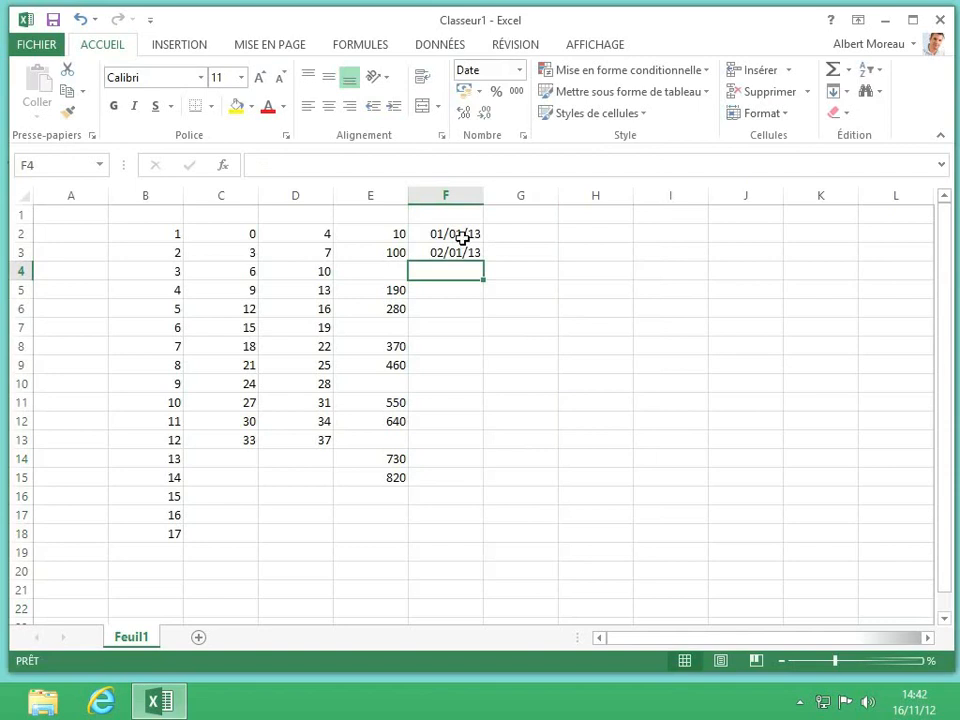
{"action": "left_click_drag", "start_coordinate": [463, 240], "coordinate": [493, 388]}
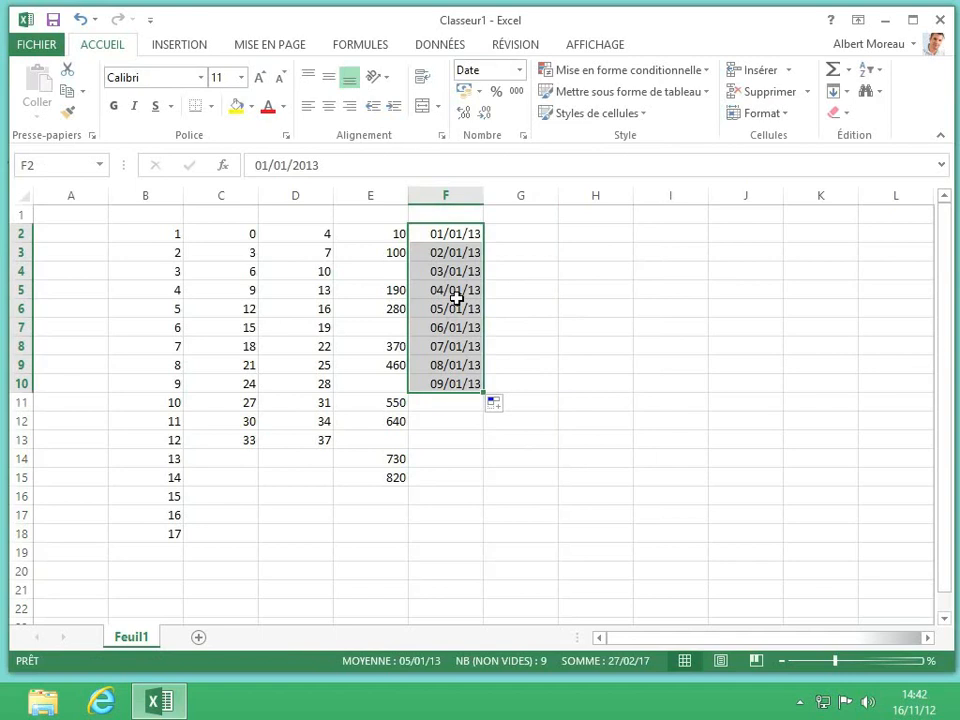
- Enter 01/01/2013 in G2 and 01/02/2013 in G3, and extend the monthly series from both cells down to G11
{"action": "left_click", "coordinate": [519, 240]}
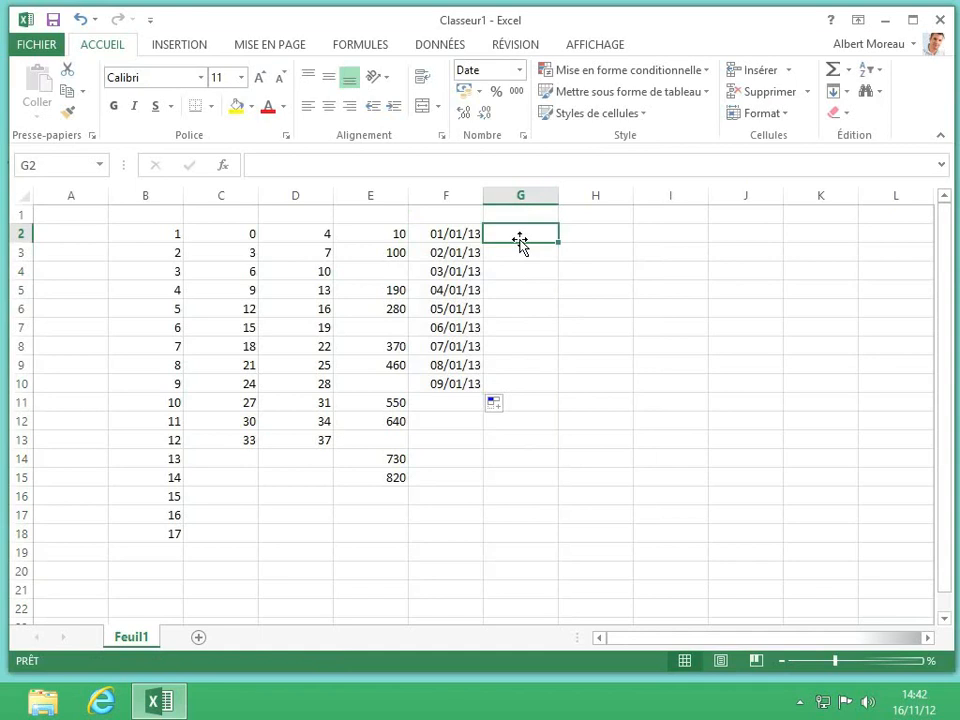
{"action": "type", "text": "01/0"}
{"action": "type", "text": "1/2013"}
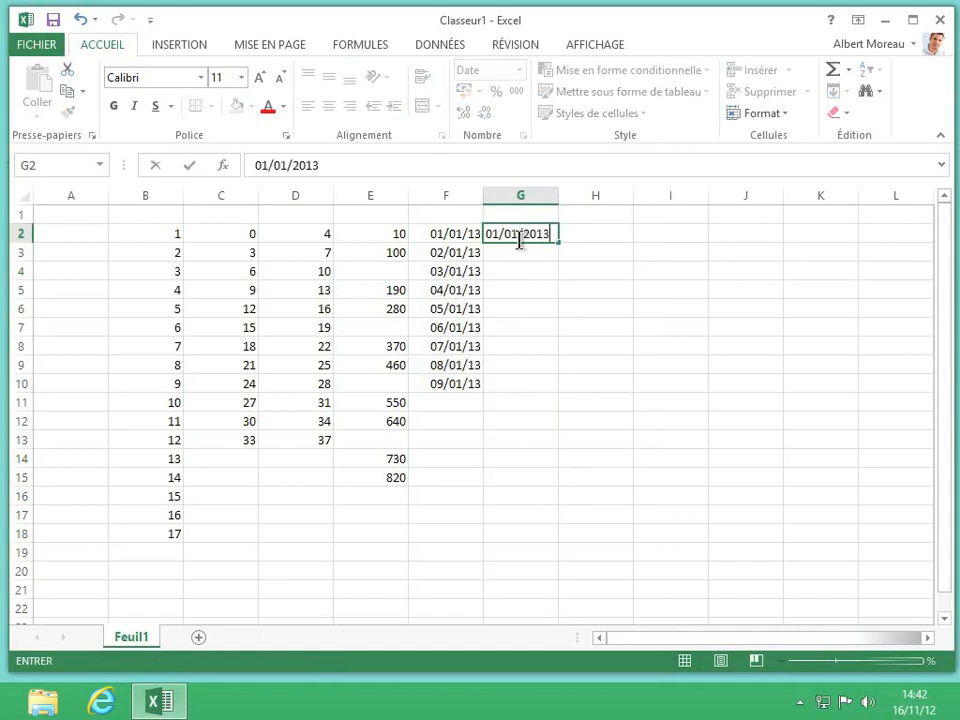
{"action": "key", "text": "Return"}
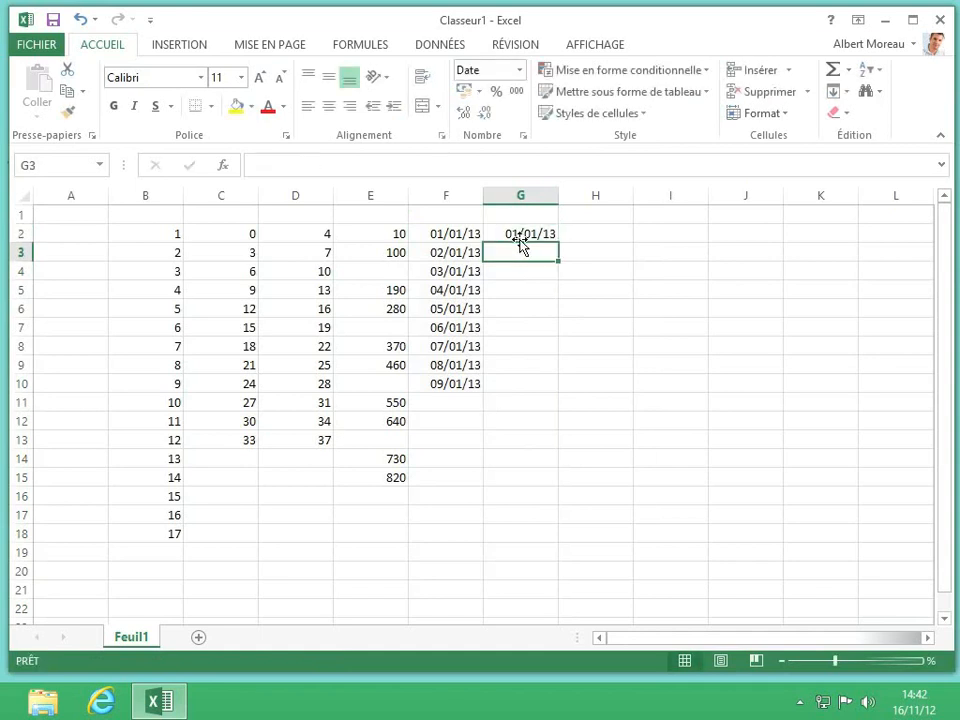
{"action": "type", "text": "01/02/"}
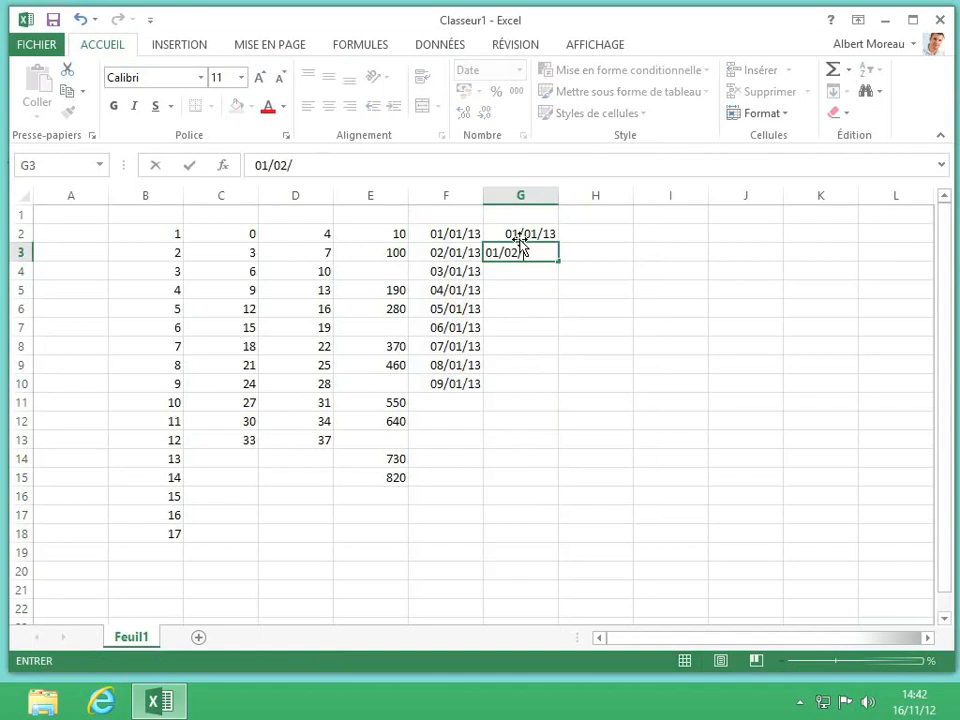
{"action": "type", "text": "2013"}
{"action": "key", "text": "Return"}
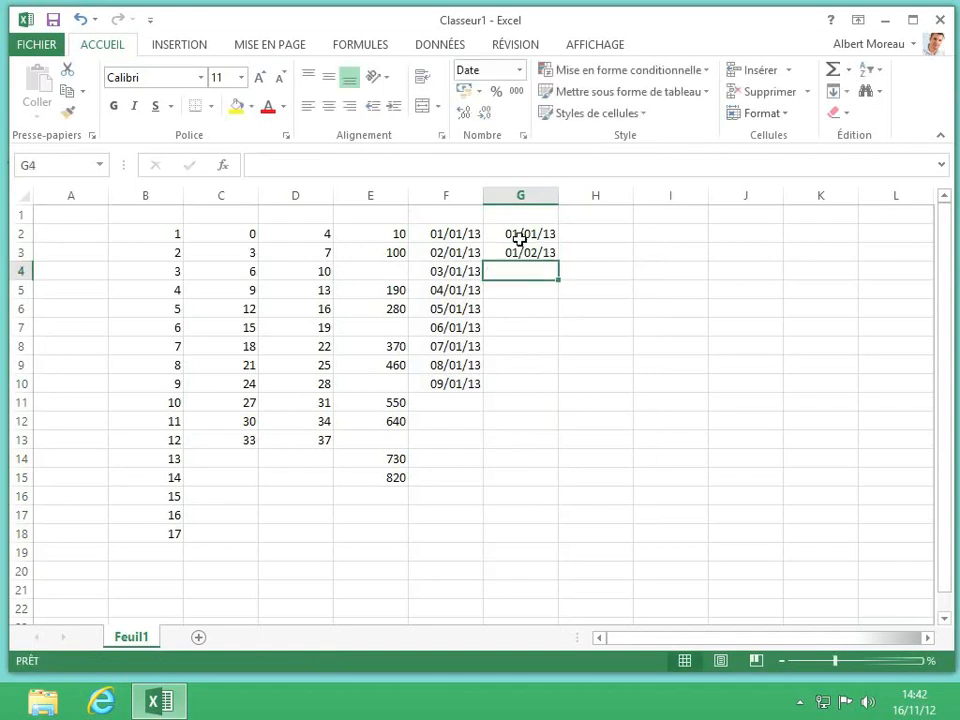
{"action": "left_click_drag", "start_coordinate": [520, 239], "coordinate": [568, 420]}
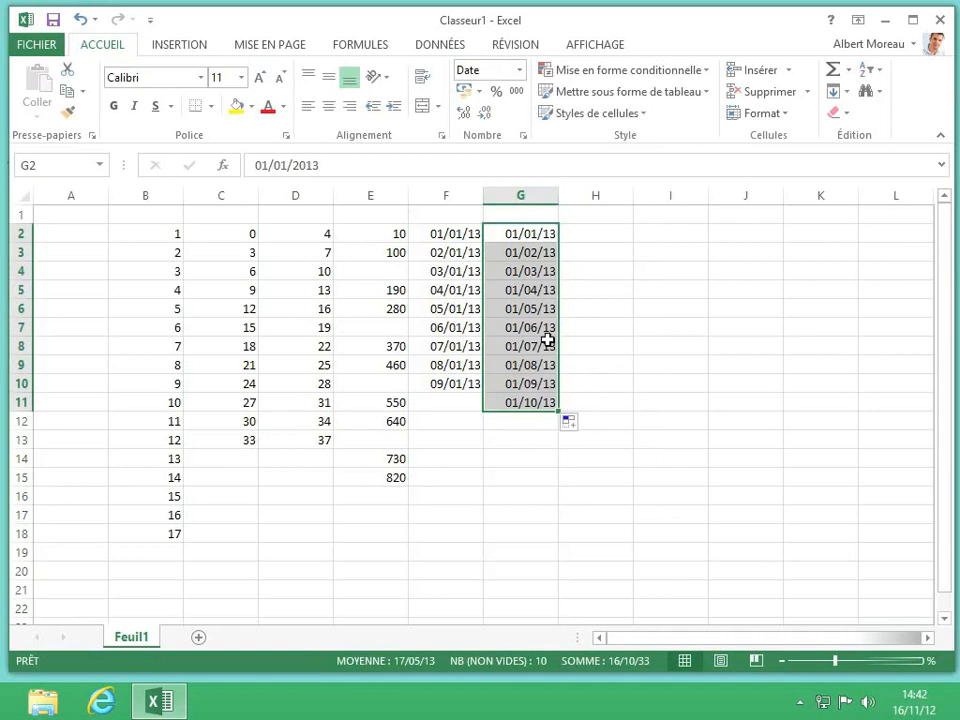
- Enter janvier in H2 and extend the series of months down to H16
{"action": "left_click", "coordinate": [594, 238]}
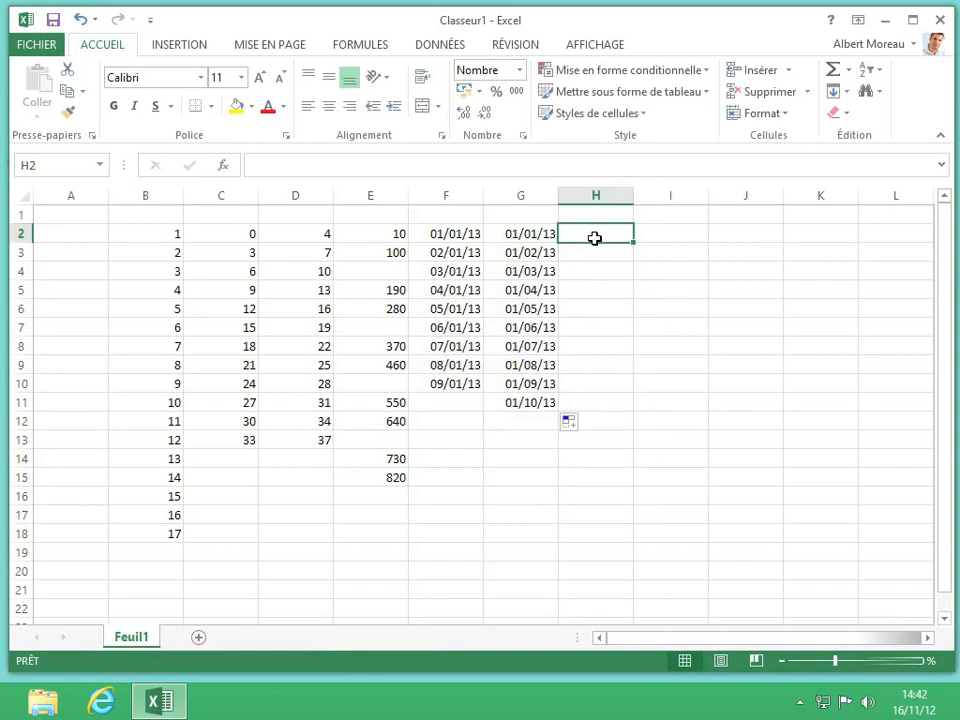
{"action": "type", "text": "janvier"}
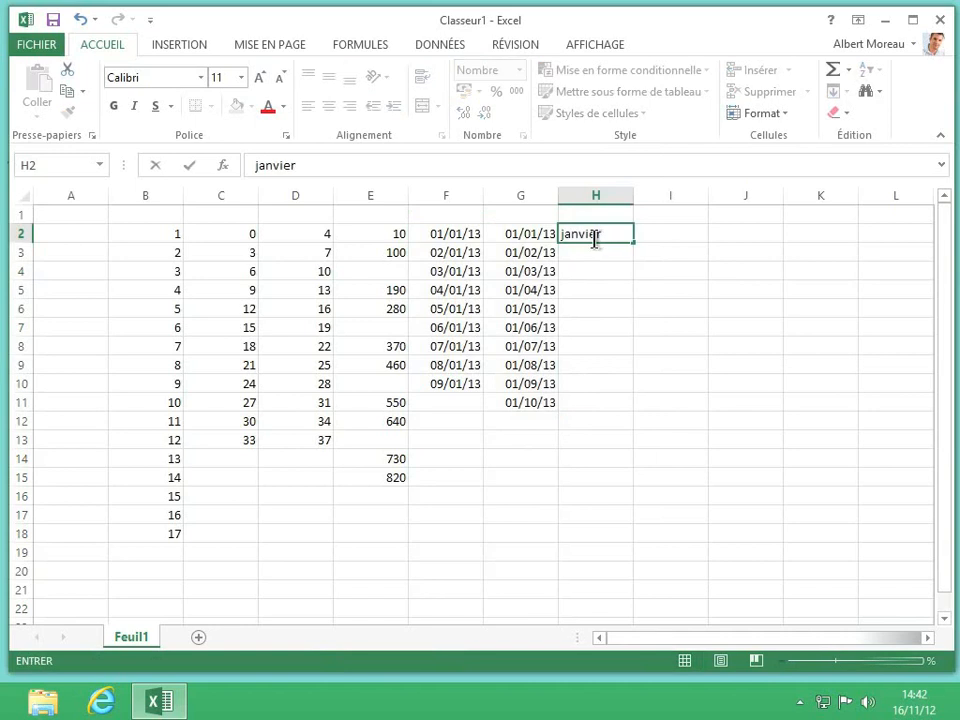
{"action": "key", "text": "Return"}
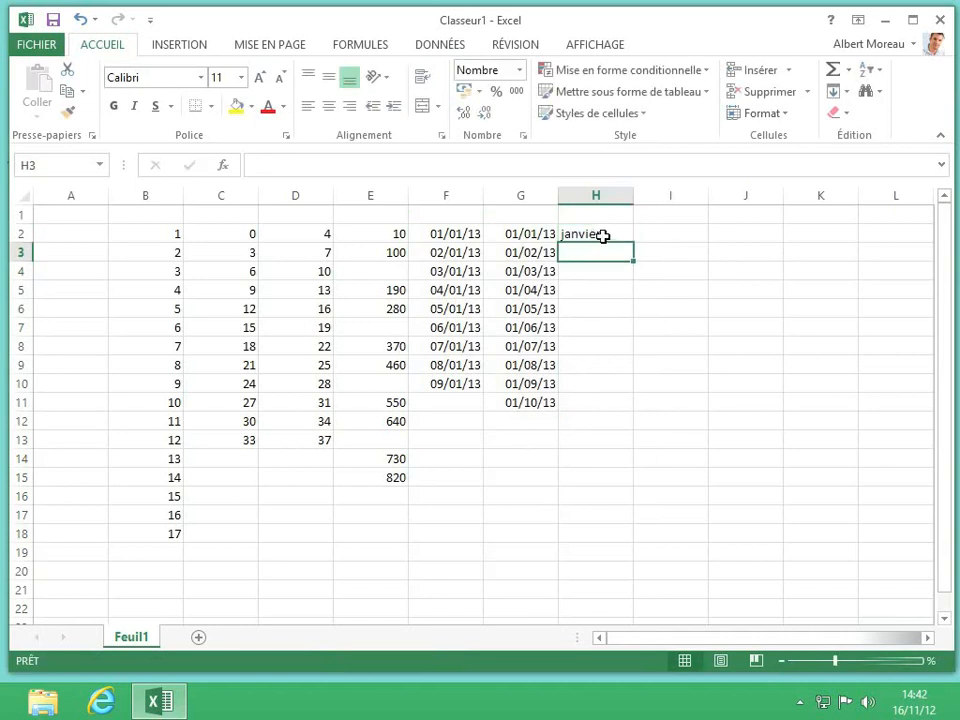
{"action": "left_click", "coordinate": [603, 236]}
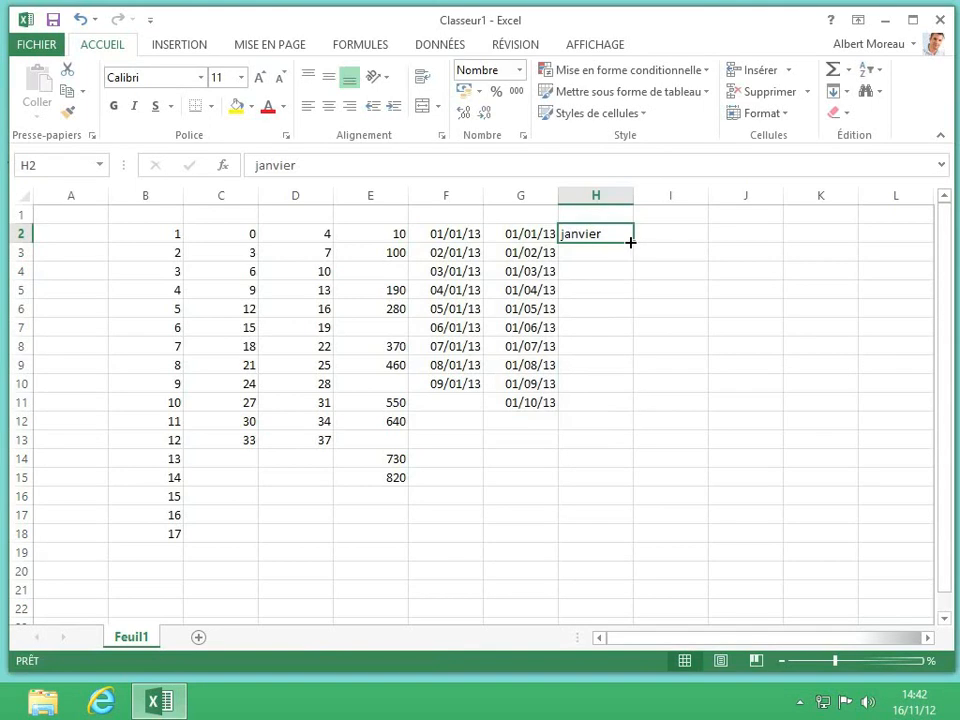
{"action": "left_click_drag", "start_coordinate": [634, 244], "coordinate": [637, 499]}
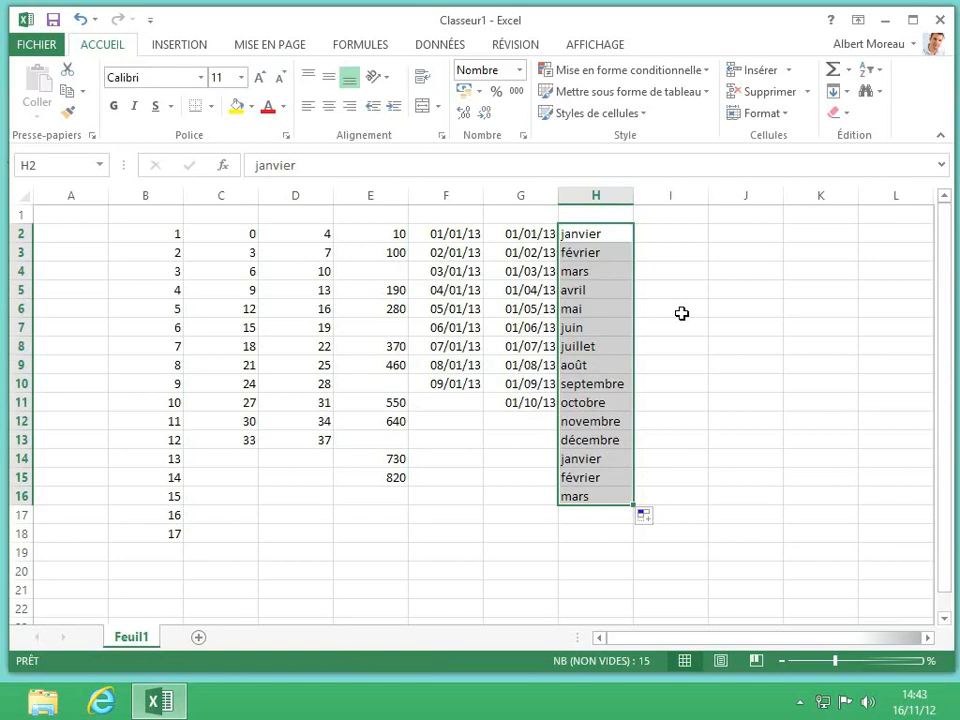
- Enter lundi in I2 and extend the series of weekdays down to I11
{"action": "left_click", "coordinate": [679, 235]}
{"action": "type", "text": "lundi"}
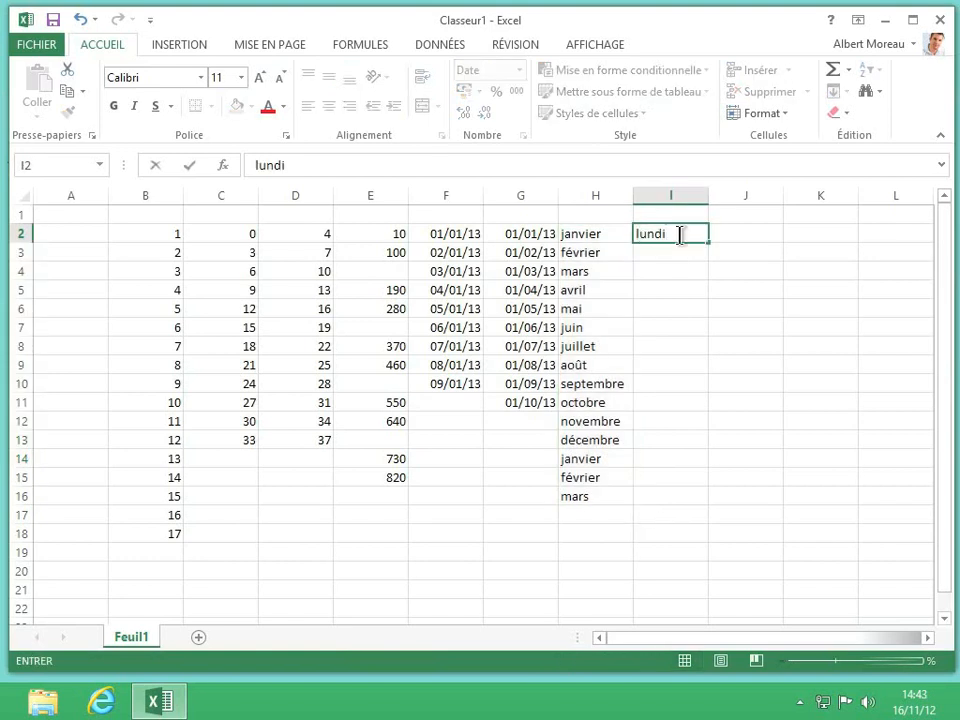
{"action": "key", "text": "Return"}
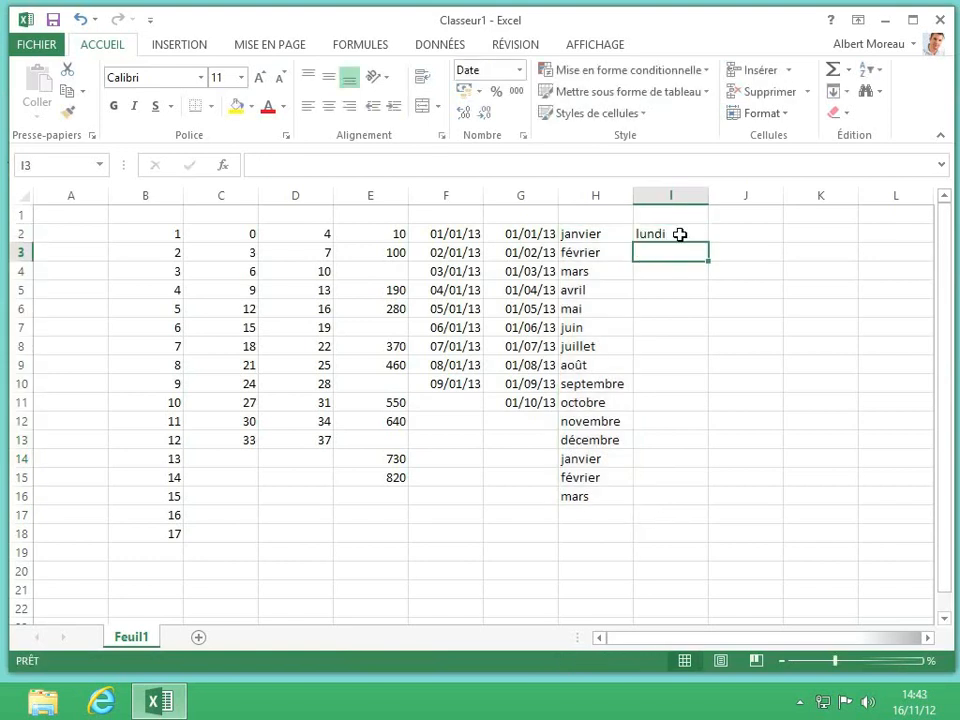
{"action": "left_click", "coordinate": [679, 234]}
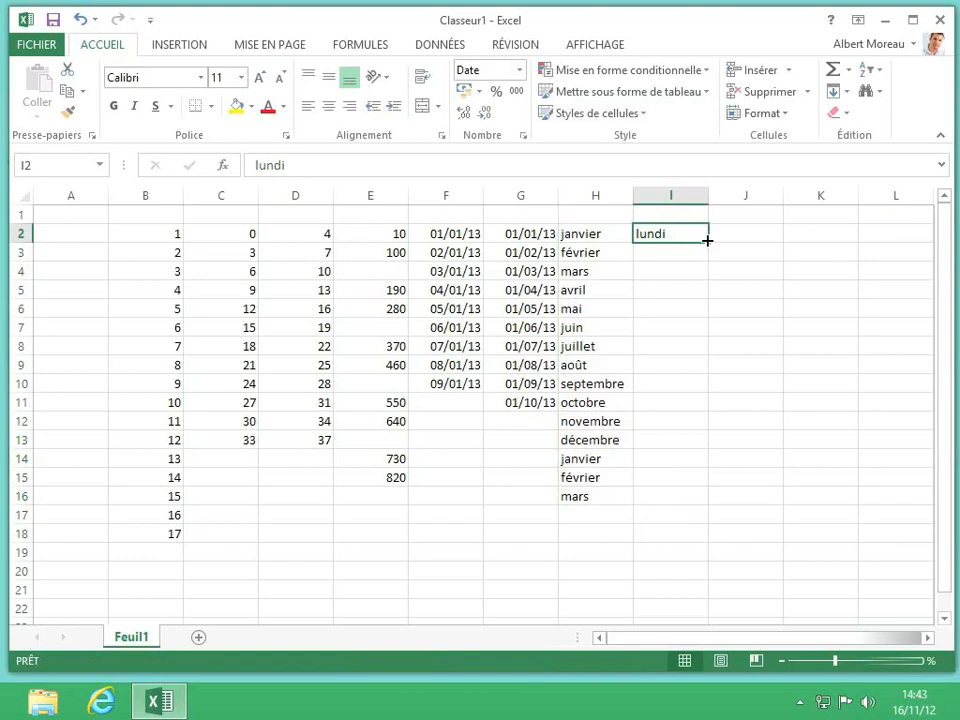
{"action": "left_click_drag", "start_coordinate": [707, 241], "coordinate": [698, 418]}
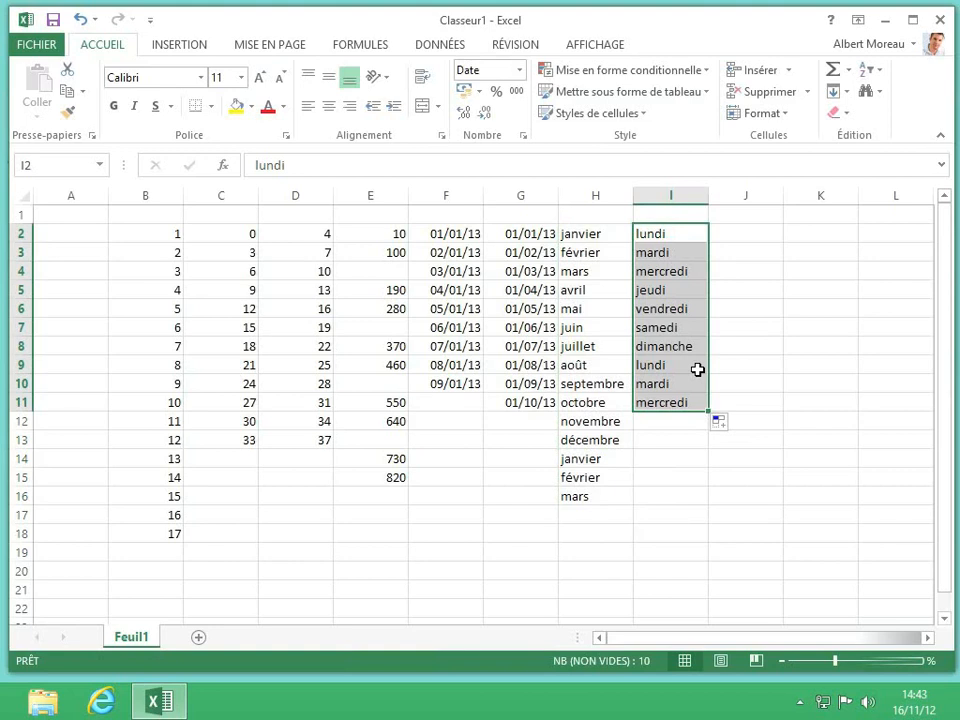
- Enter the start value 10 in J2 and the end value 270 in J17, with column J in the Nombre format
{"action": "left_click", "coordinate": [750, 233]}
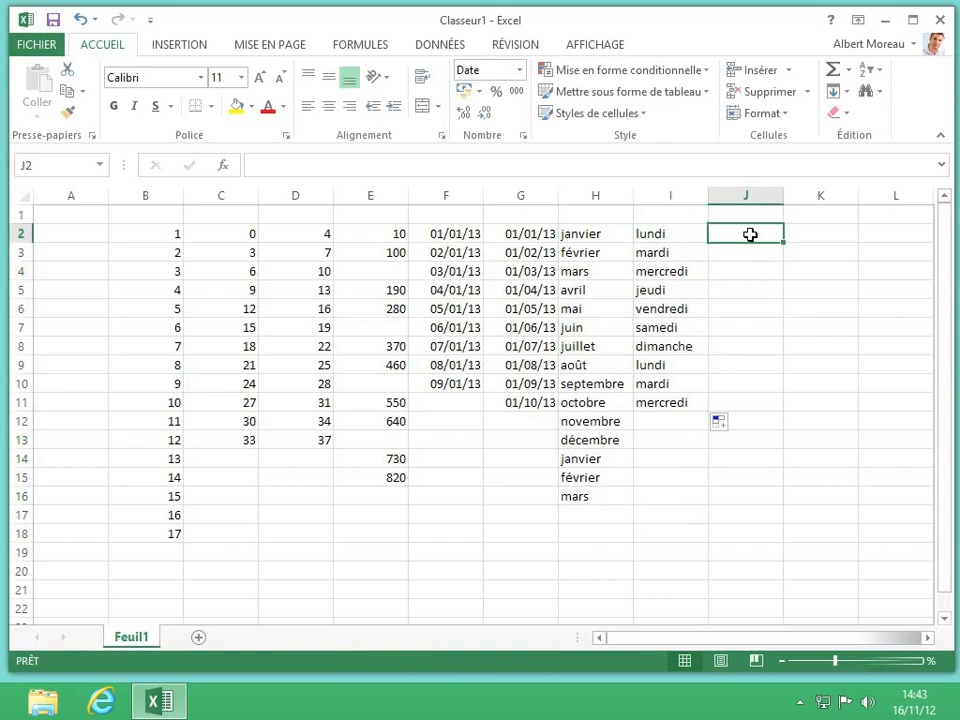
{"action": "type", "text": "10"}
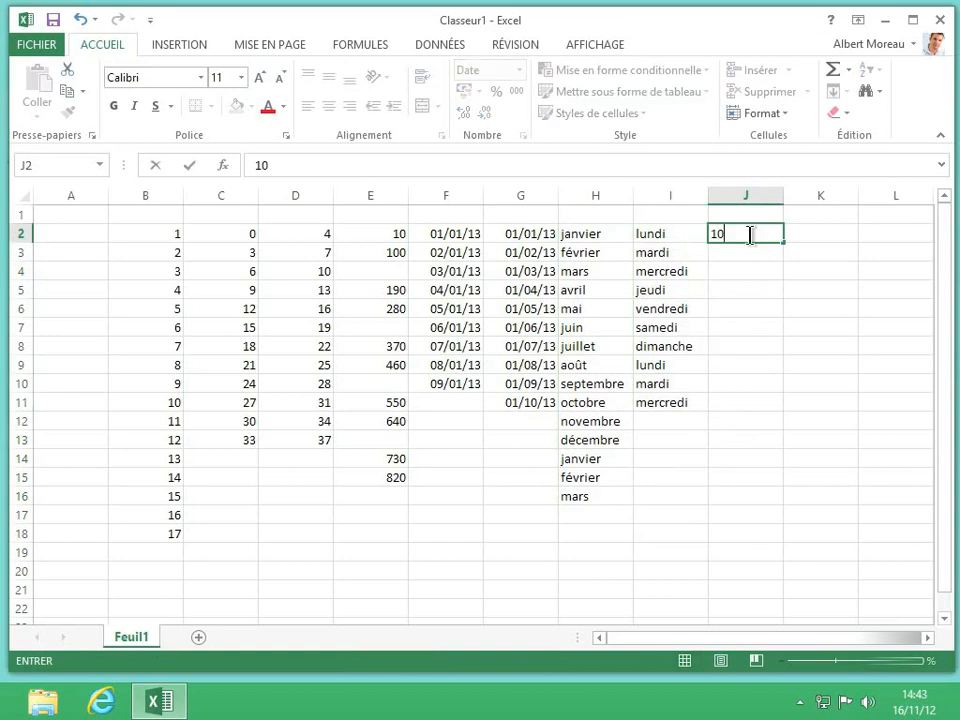
{"action": "left_click", "coordinate": [744, 514]}
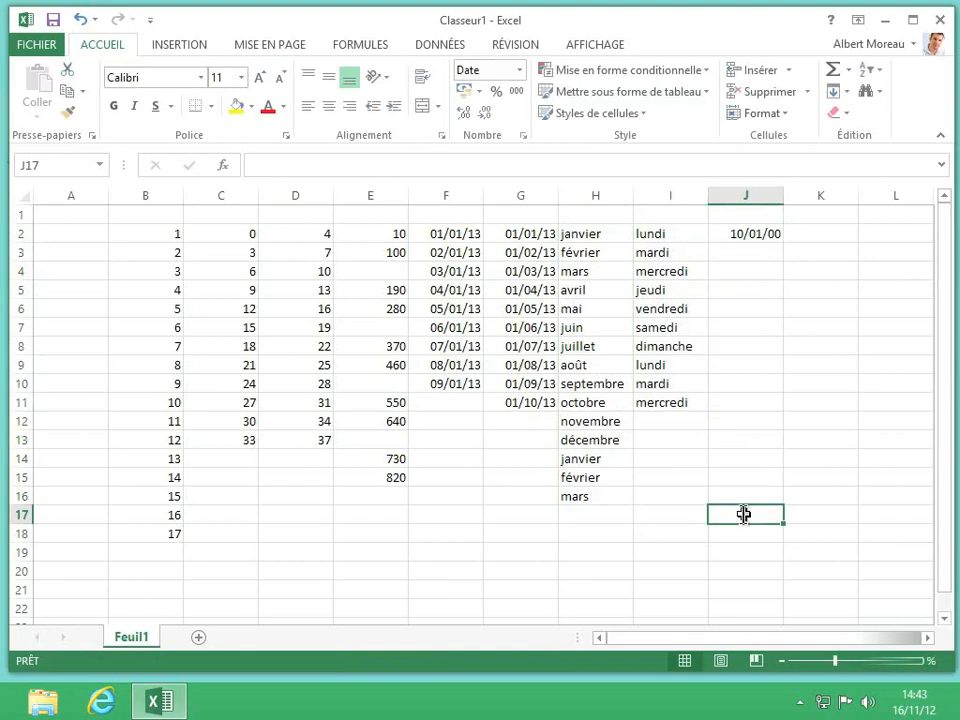
{"action": "type", "text": "270"}
{"action": "left_click", "coordinate": [772, 324]}
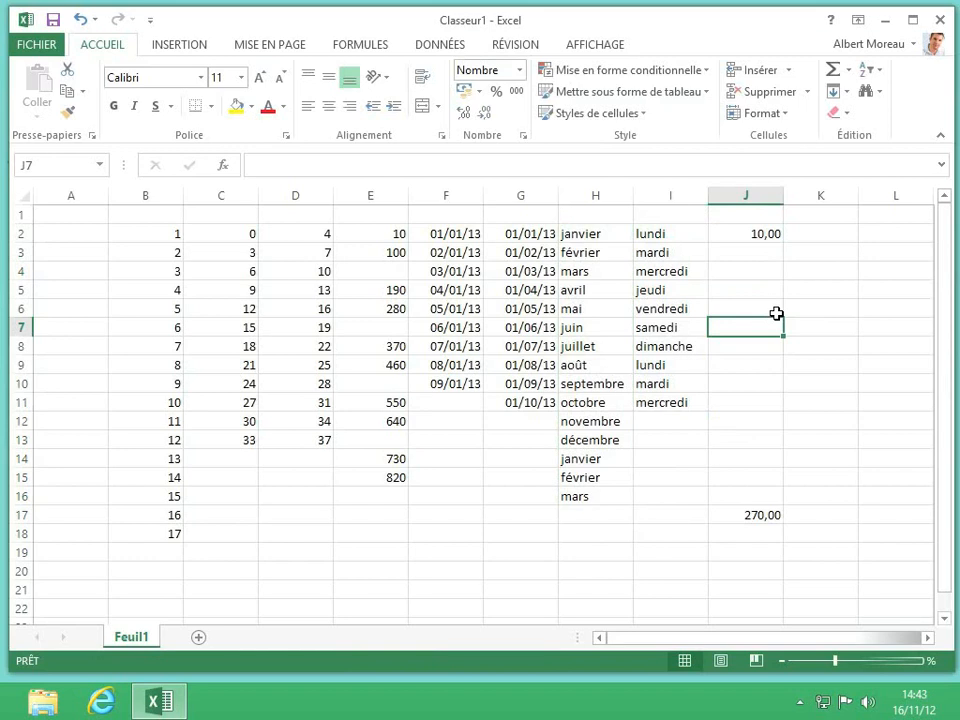
- Fill J2:J17 with a linear data series in columns (Linéaire, Colonnes), with the trend option (Tendance) enabled
{"action": "left_click_drag", "start_coordinate": [763, 233], "coordinate": [759, 515]}
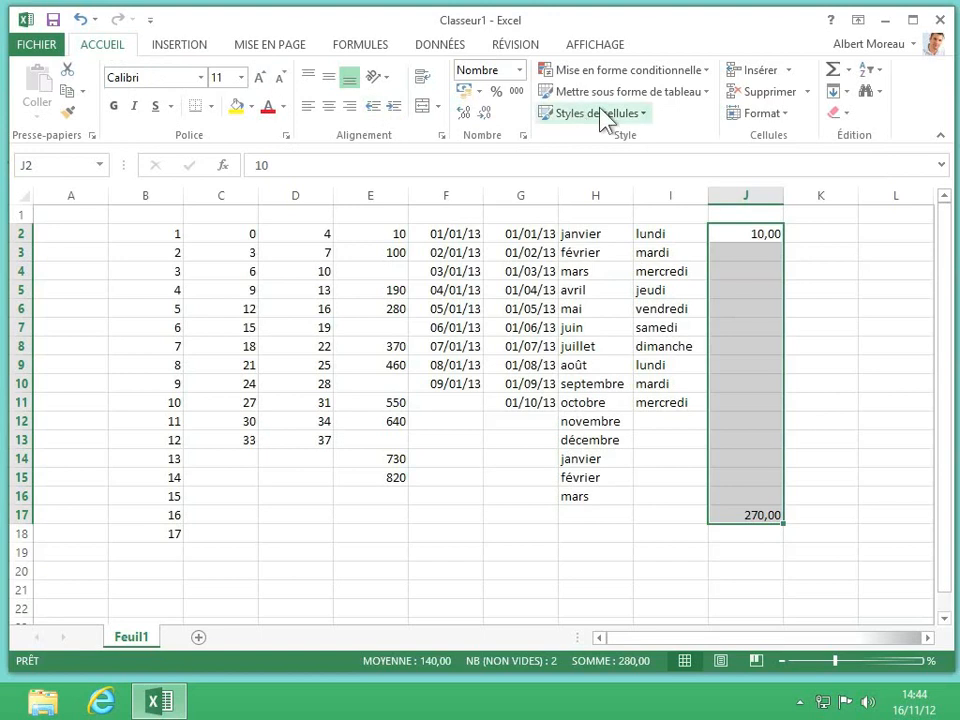
{"action": "left_click", "coordinate": [847, 97]}
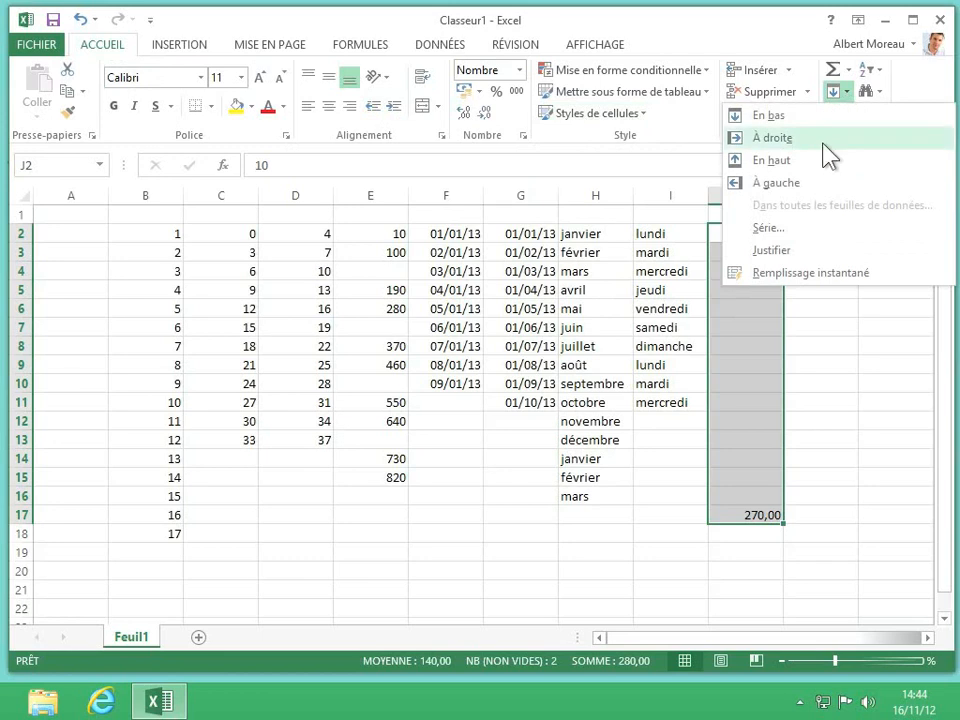
{"action": "left_click", "coordinate": [768, 230]}
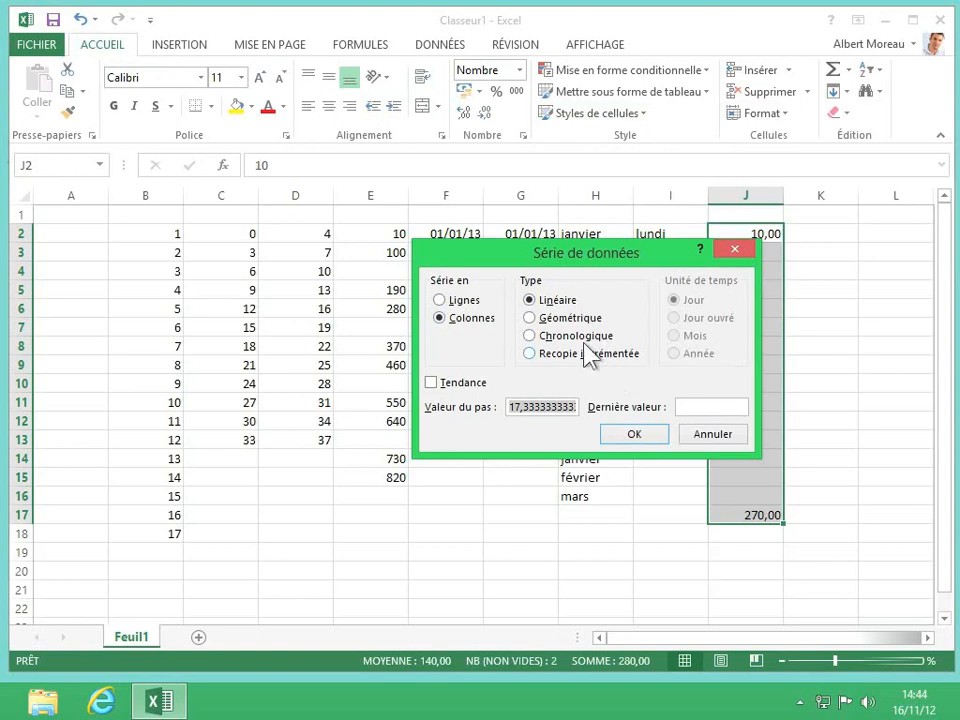
{"action": "left_click", "coordinate": [555, 304]}
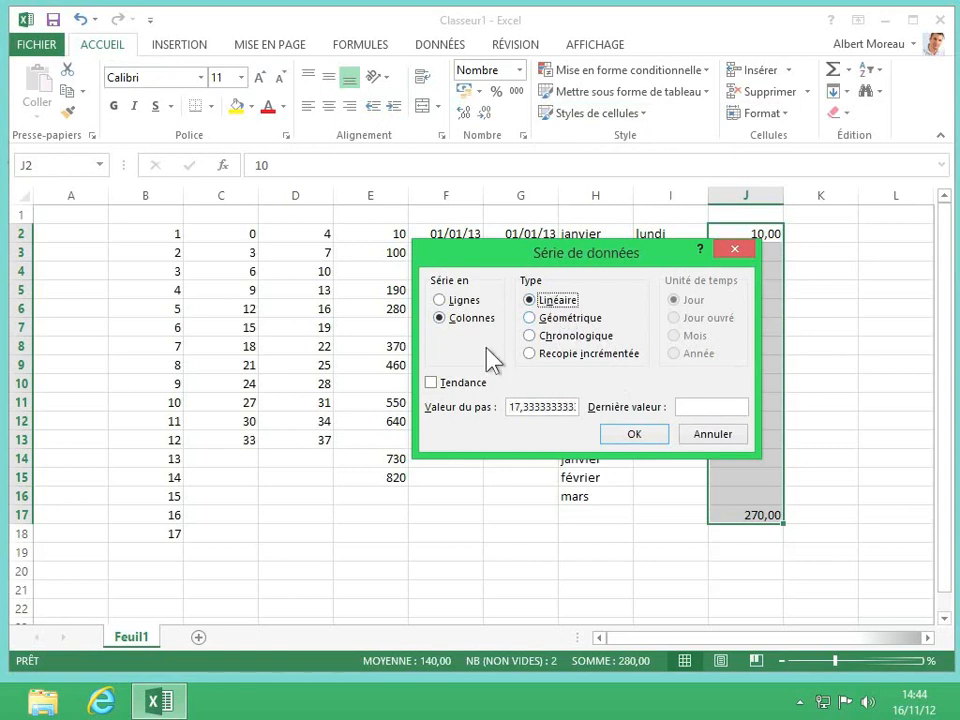
{"action": "left_click", "coordinate": [431, 383]}
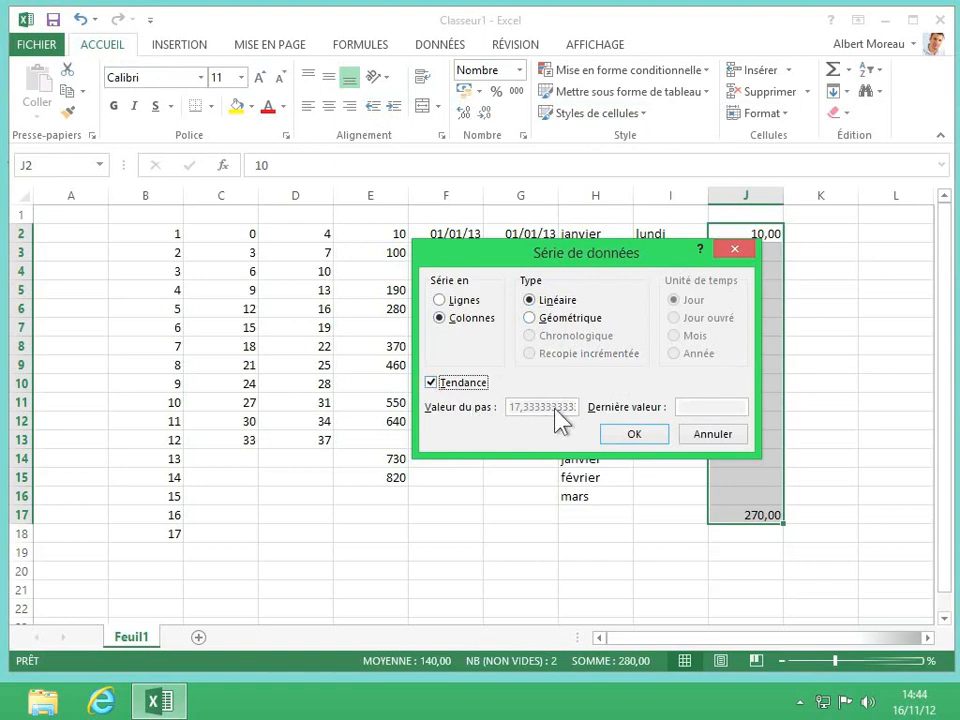
{"action": "left_click", "coordinate": [638, 434]}
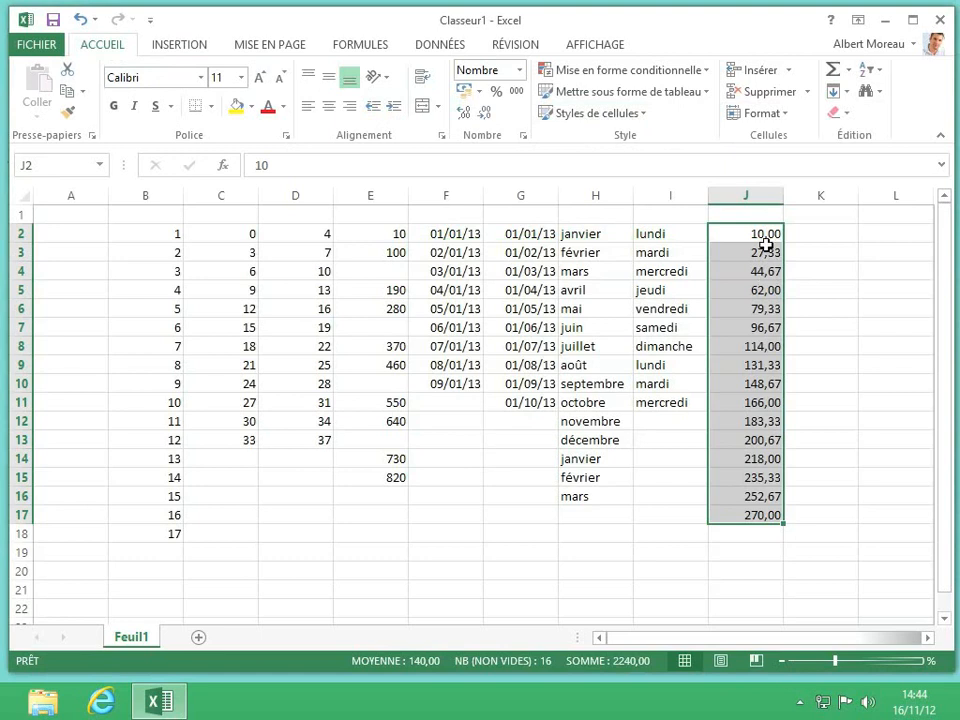
{"action": "left_click", "coordinate": [797, 510]}
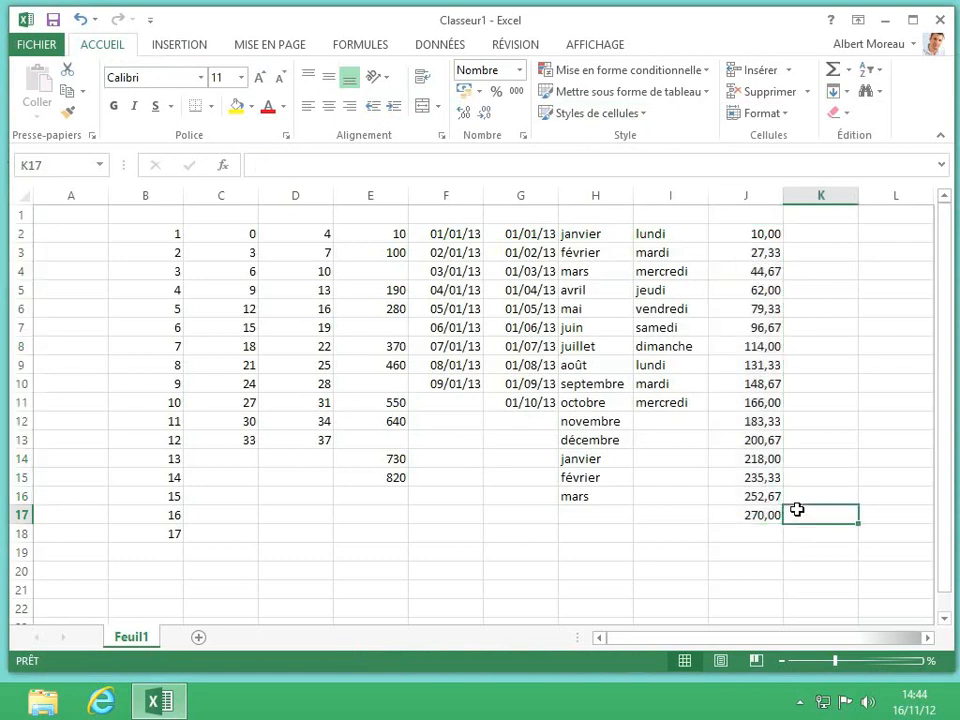